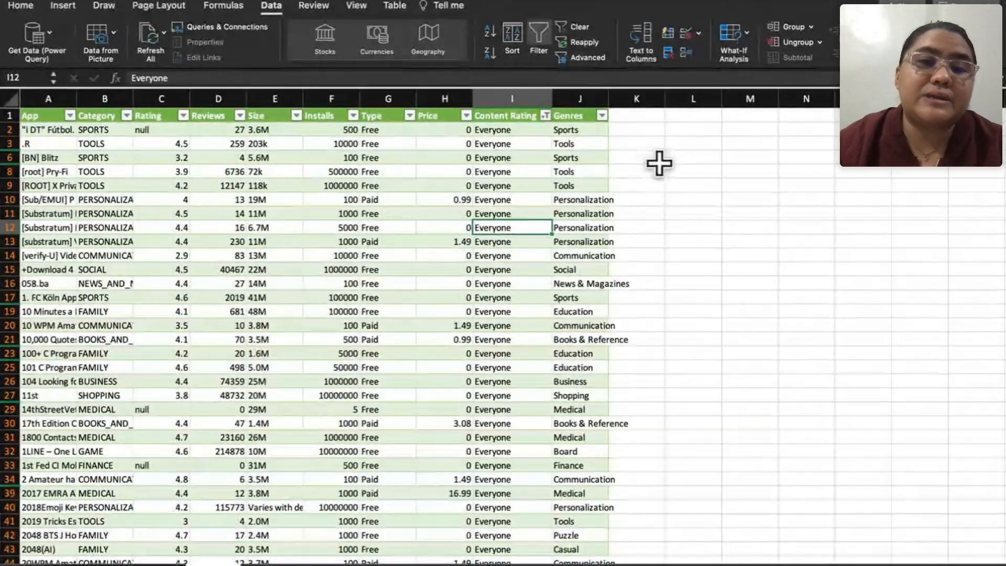
# Step: Add the header "Installs / 1000" in K1 beside the Genres column and widen column K to fit it
pyautogui.click(652, 129)
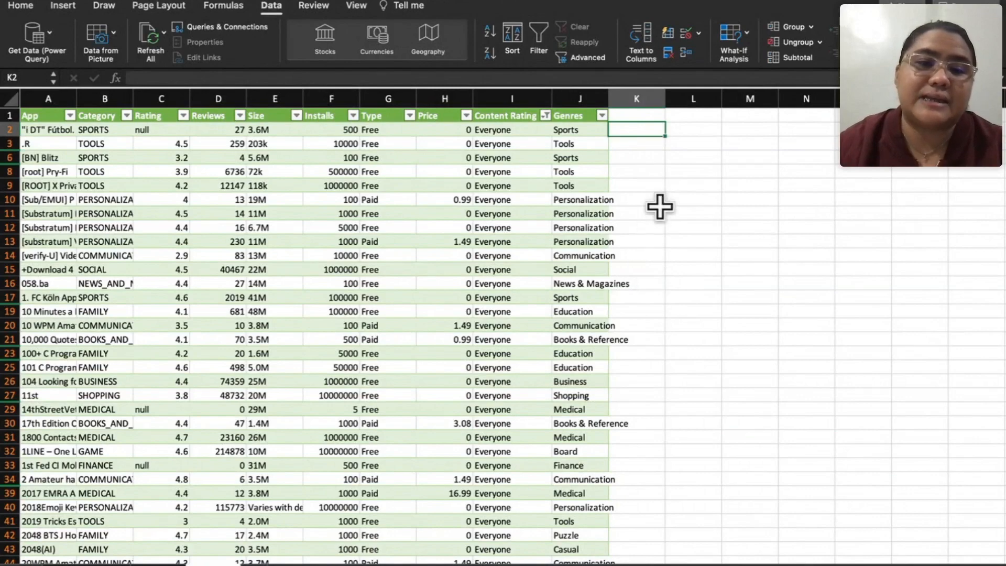
pyautogui.press('Up')
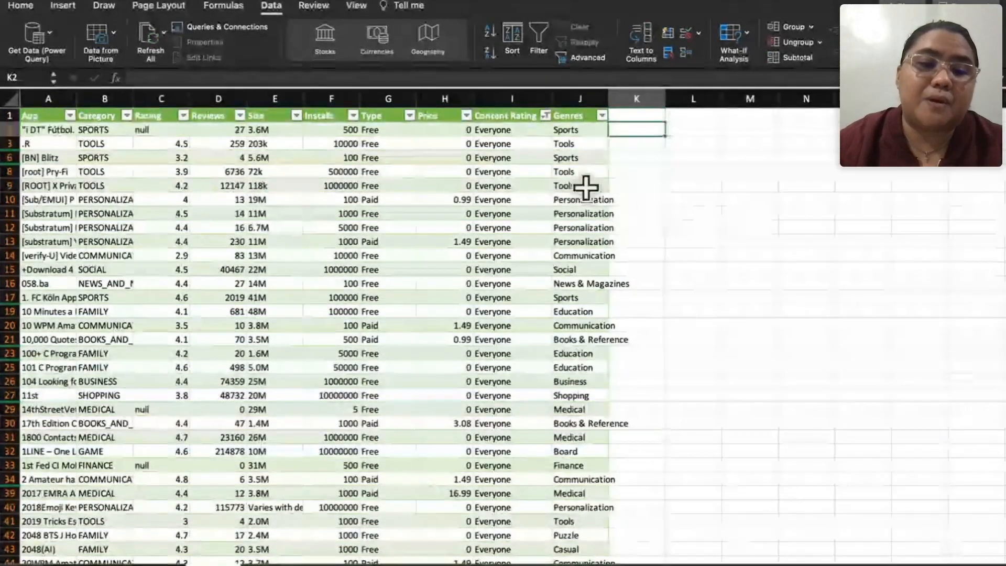
pyautogui.click(331, 100)
pyautogui.scroll(-10, 341, 247)
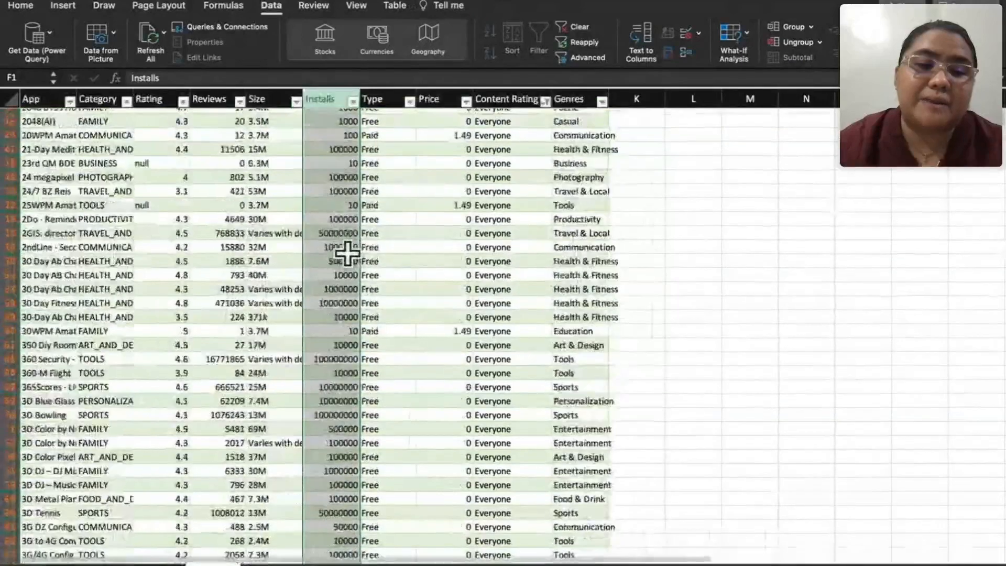
pyautogui.scroll(15, 348, 224)
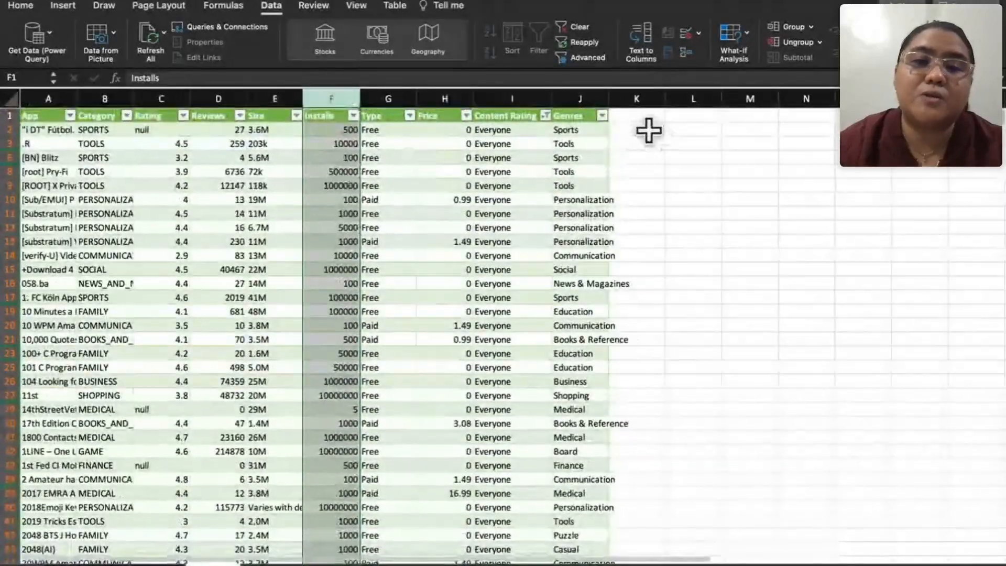
pyautogui.click(640, 115)
pyautogui.write('Ins')
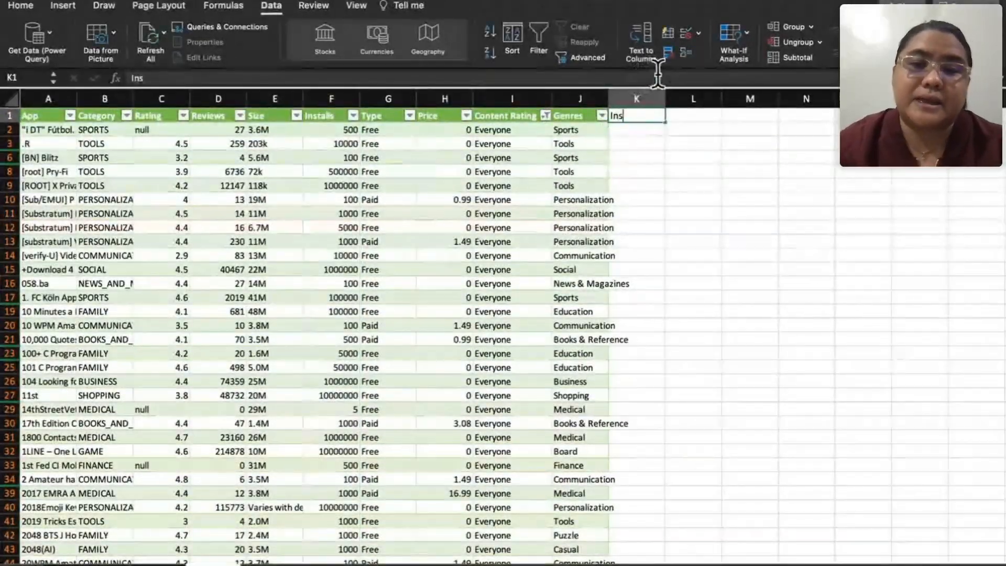
pyautogui.write('talls / 1000')
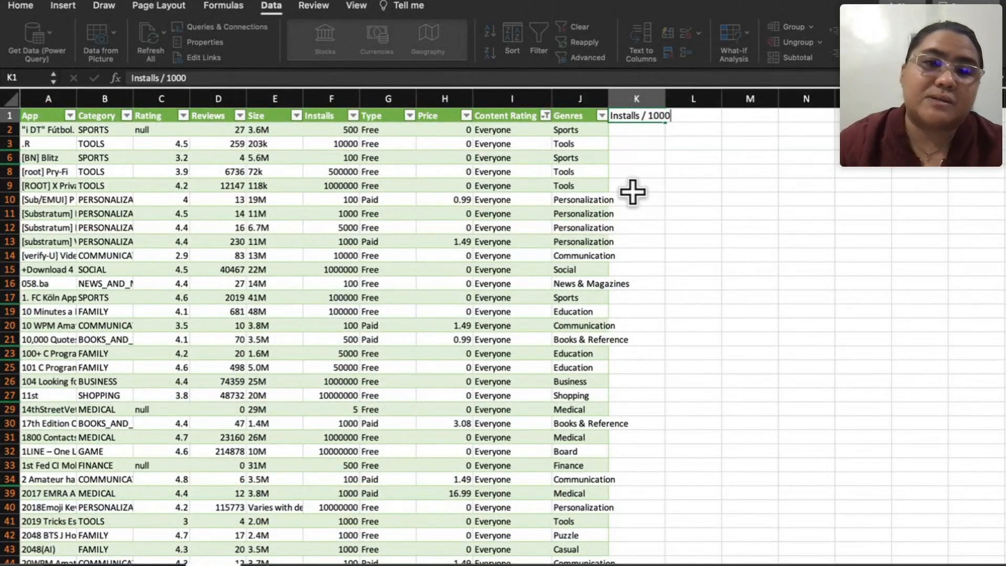
pyautogui.press('Return')
pyautogui.moveTo(666, 99); pyautogui.dragTo(741, 99)
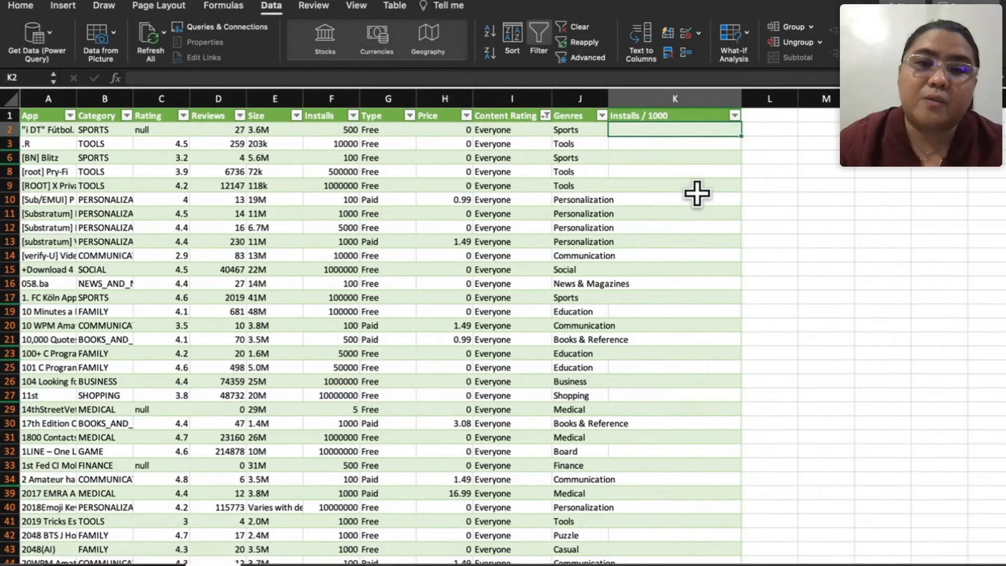
pyautogui.write('=')
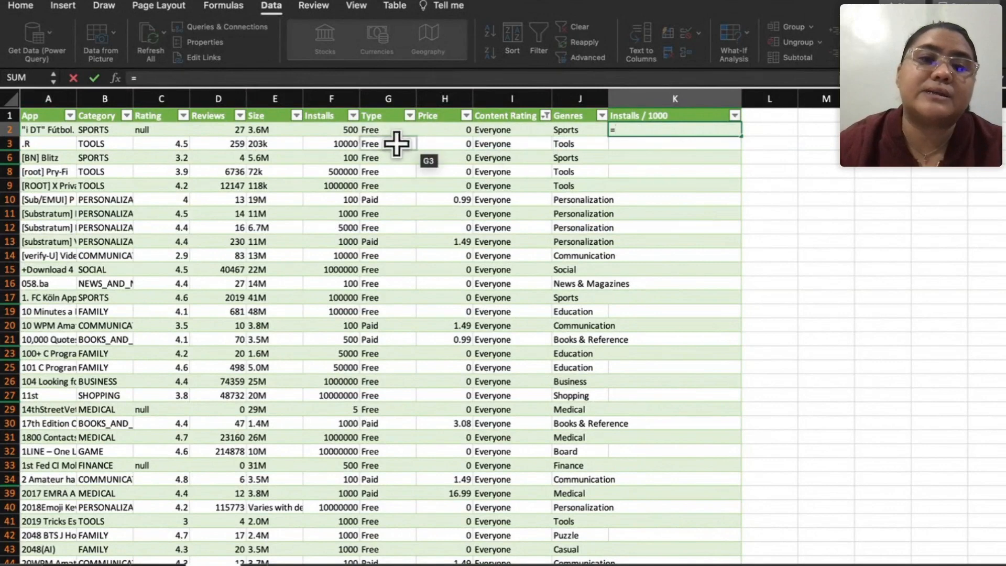
pyautogui.click(352, 132)
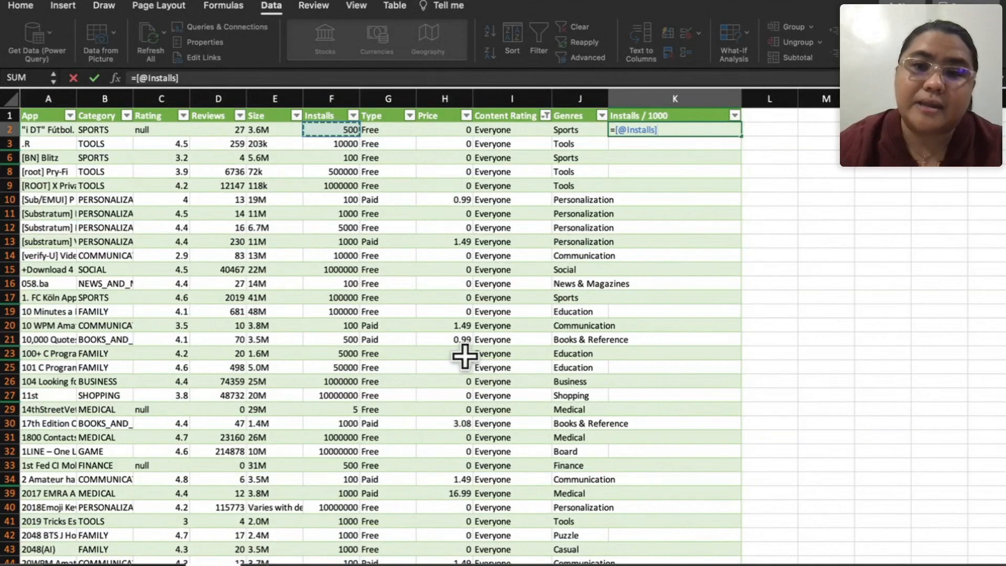
pyautogui.write('/')
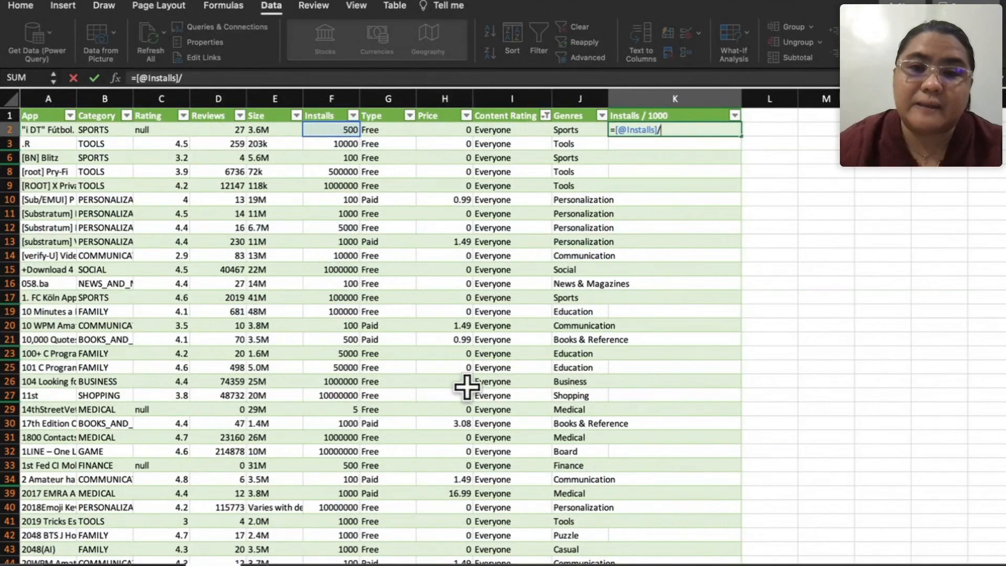
pyautogui.write('1000')
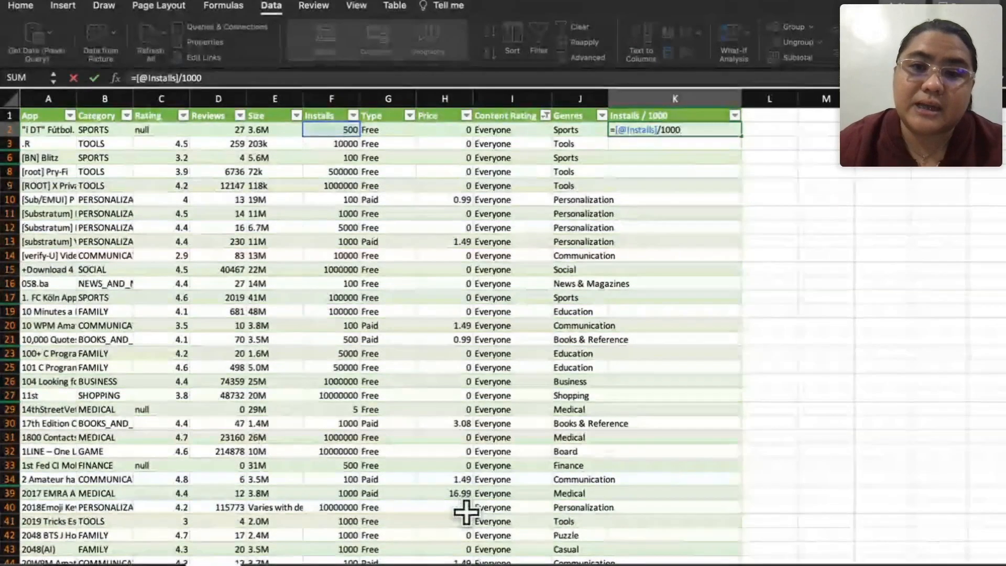
pyautogui.press('Return')
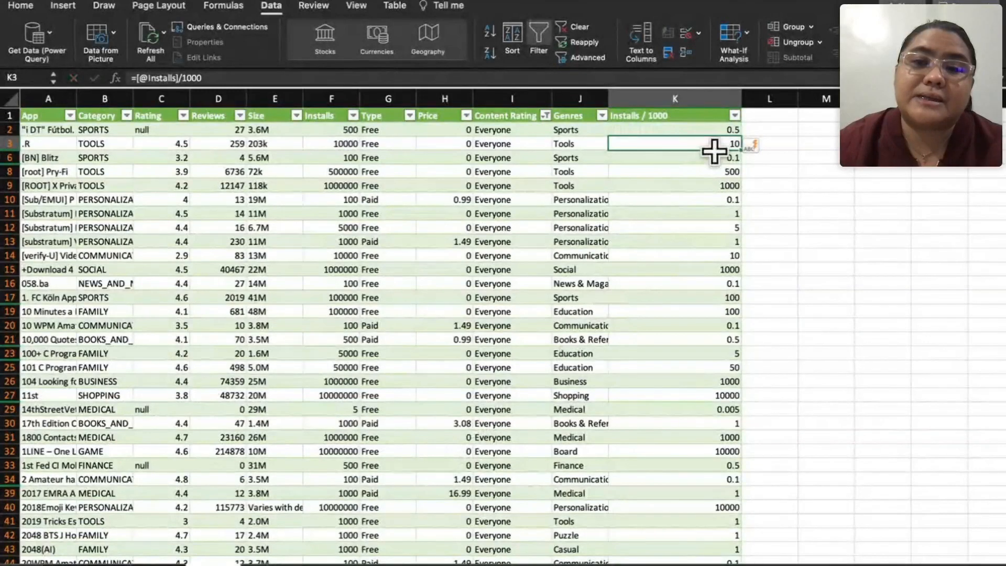
pyautogui.click(715, 131)
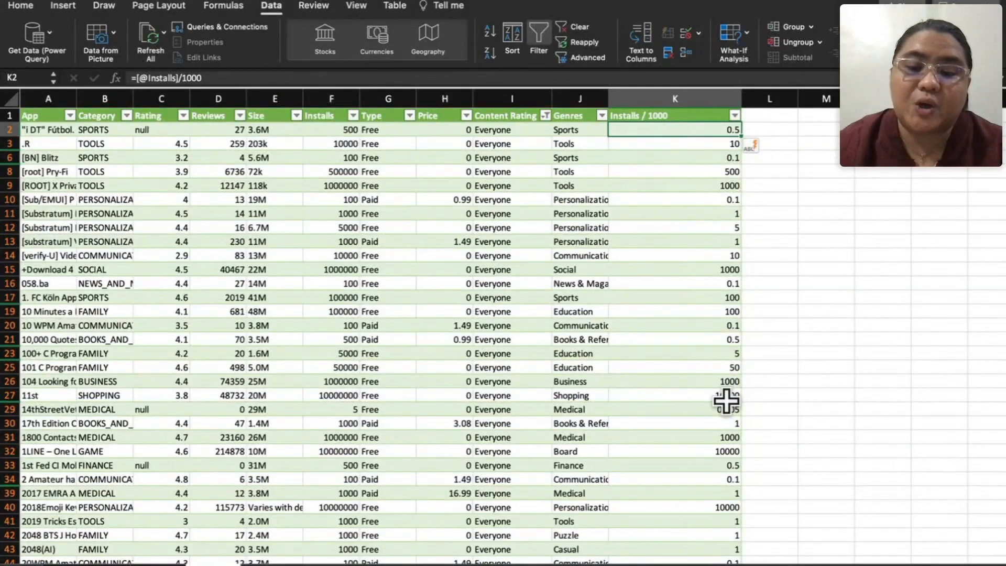
pyautogui.scroll(-5, 726, 388)
pyautogui.scroll(-10, 726, 389)
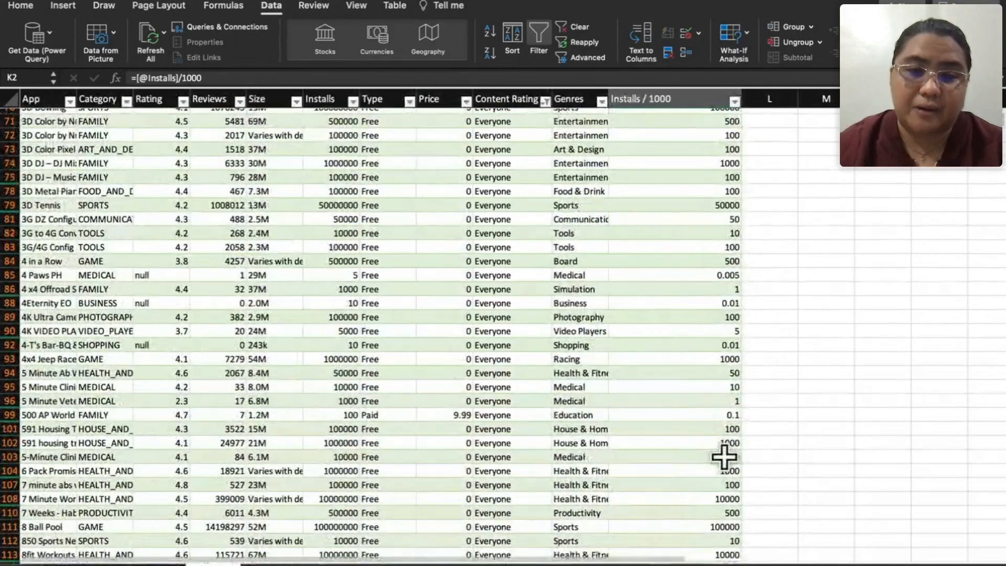
pyautogui.scroll(12, 725, 454)
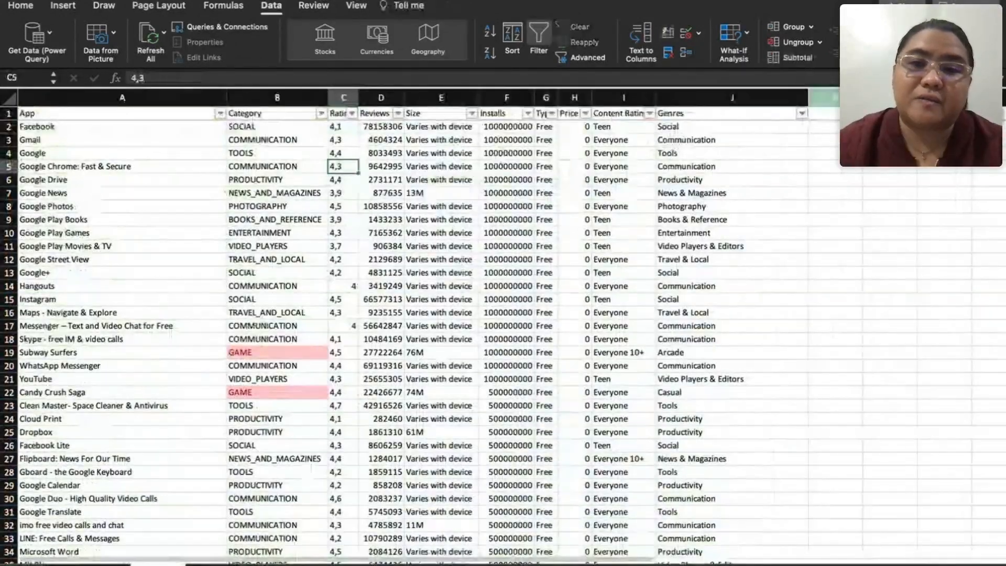
# Step: On the sheet with the unformatted app list, enter the header "Install / 1000" in K1
pyautogui.click(823, 113)
pyautogui.write('Instal')
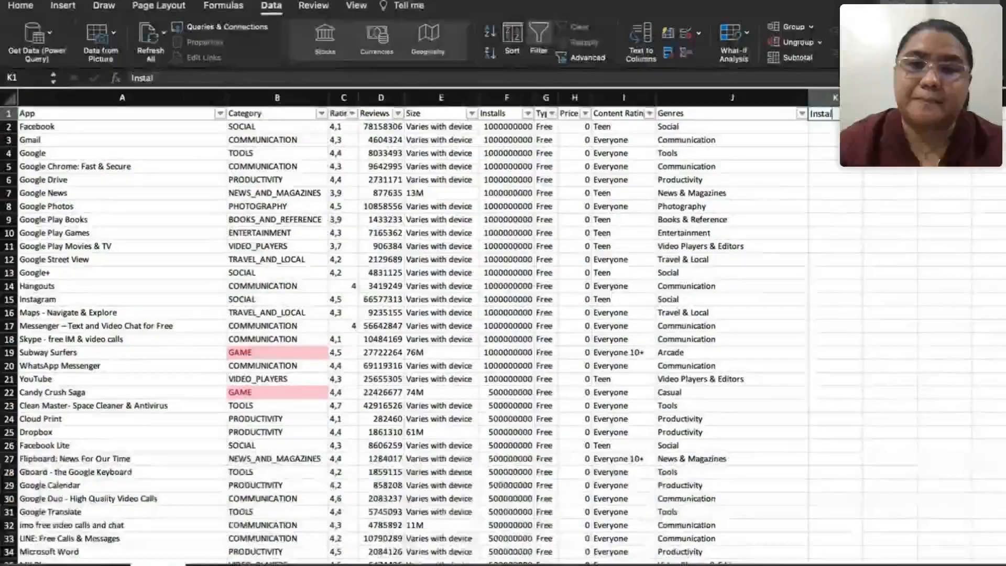
pyautogui.write('l / 100')
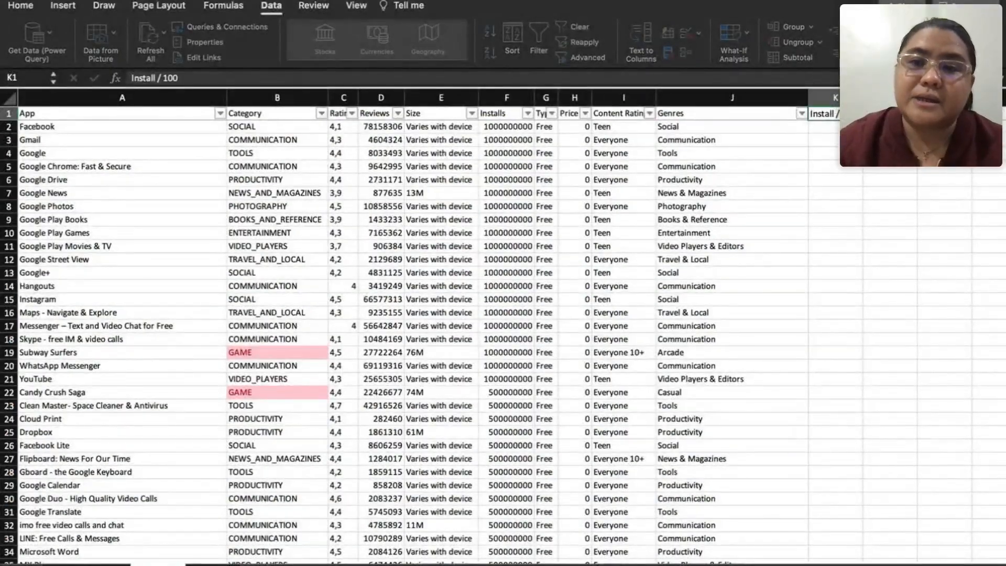
pyautogui.press('Return')
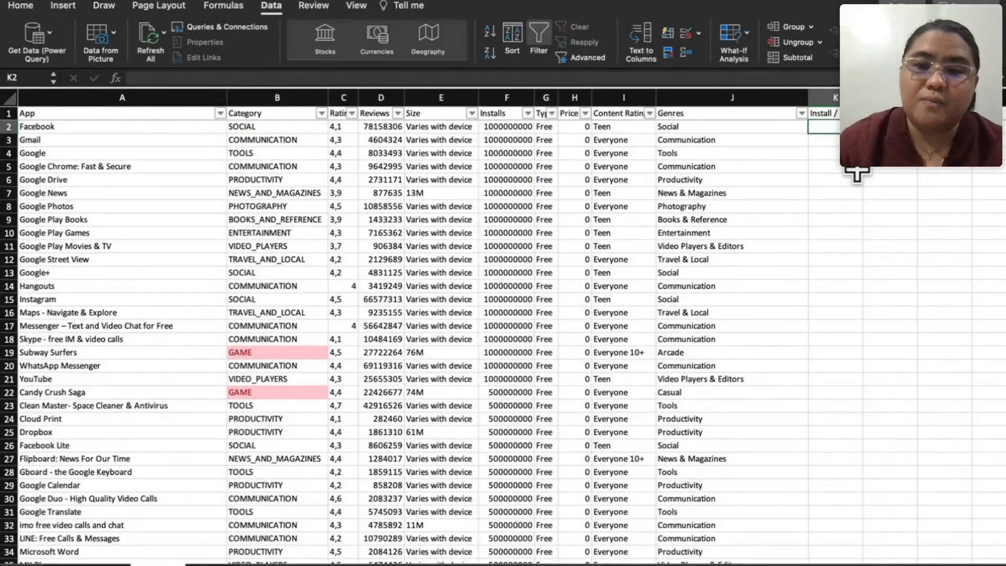
# Step: Enter the formula =F2/1000 in K2 to divide Facebook's installs by 1000
pyautogui.write('=')
pyautogui.click(520, 128)
pyautogui.write('/1000')
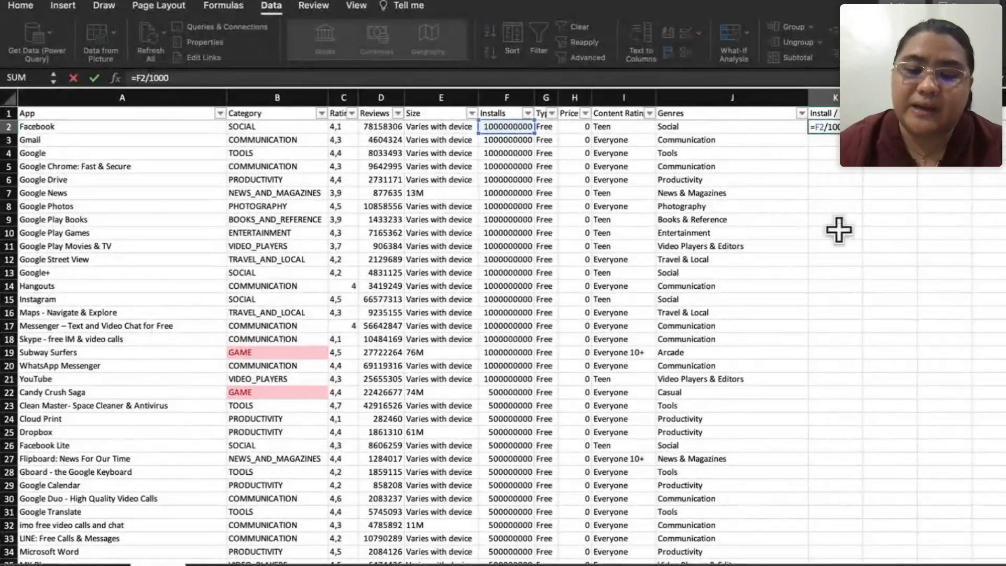
pyautogui.press('Return')
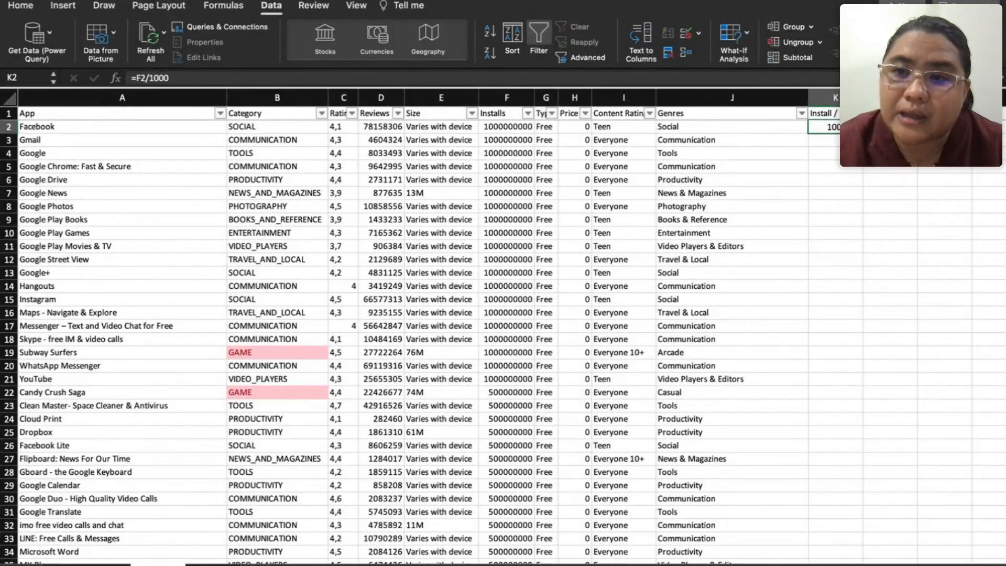
# Step: Copy the K2 formula down the whole Install / 1000 column and check the filled rows
pyautogui.press('F2')
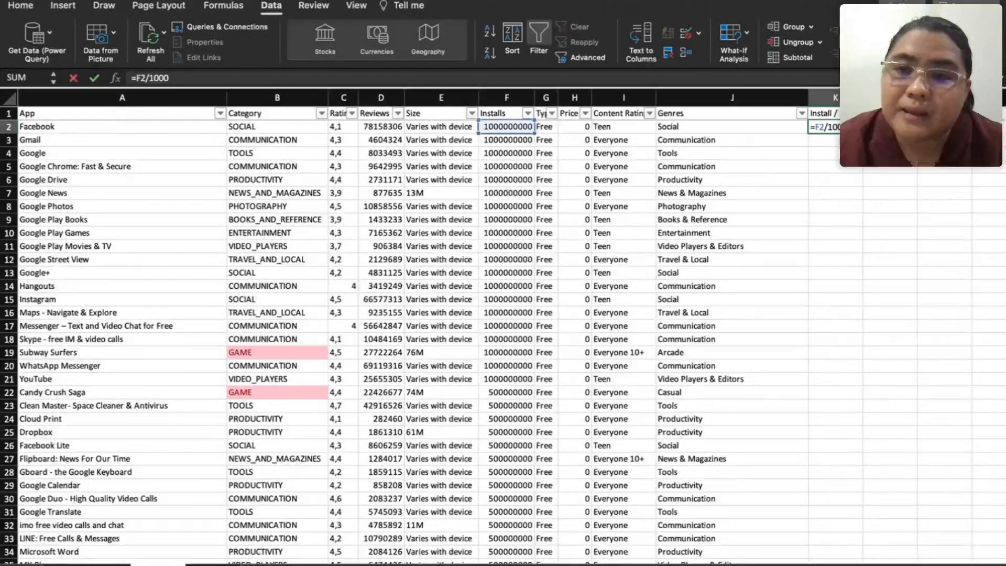
pyautogui.press('Return')
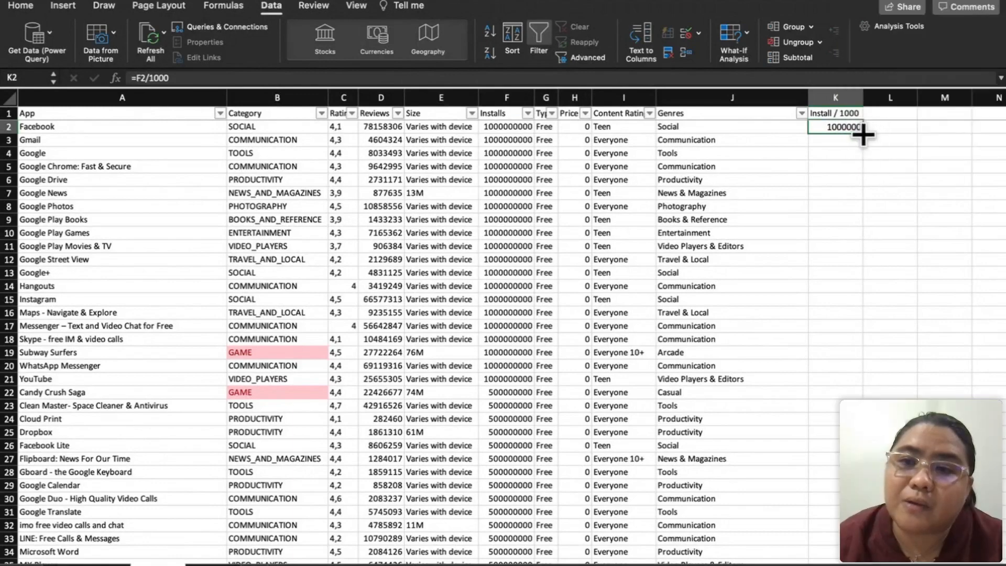
pyautogui.doubleClick(863, 134)
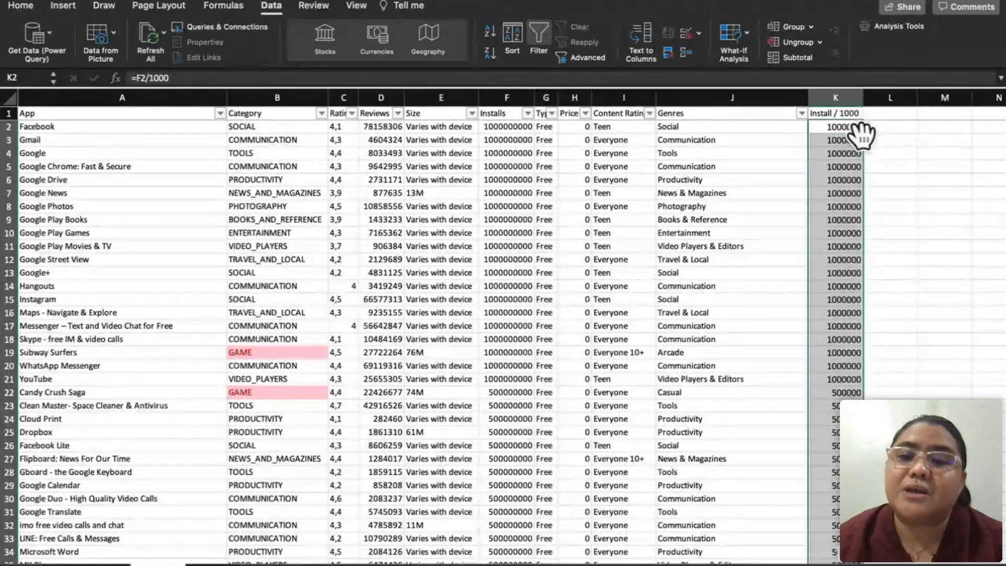
pyautogui.scroll(-3, 861, 254)
pyautogui.scroll(3, 861, 254)
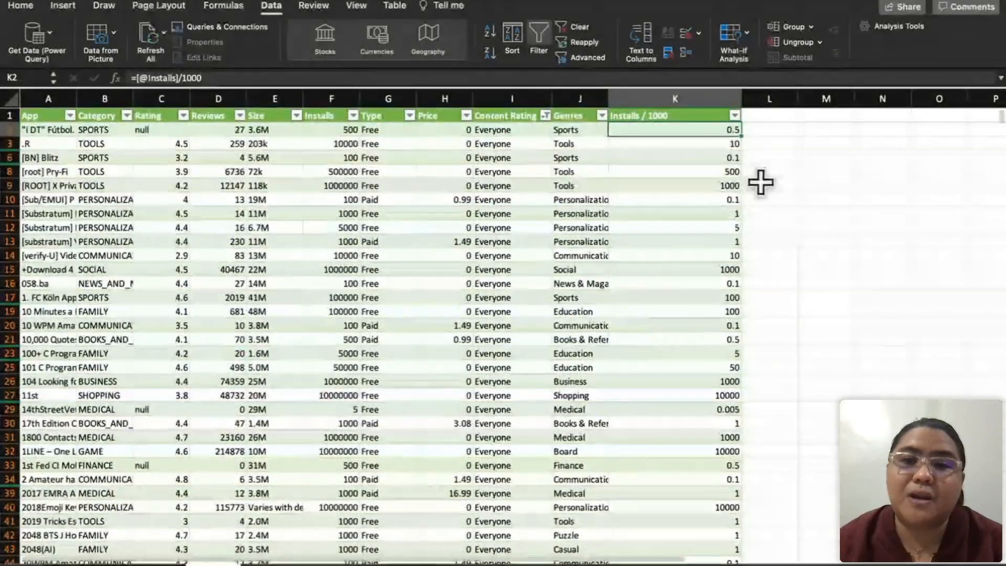
# Step: Compare the K2 formula in the formatted table with the K2 formula on the unformatted sheet, leaving both unchanged
pyautogui.doubleClick(684, 133)
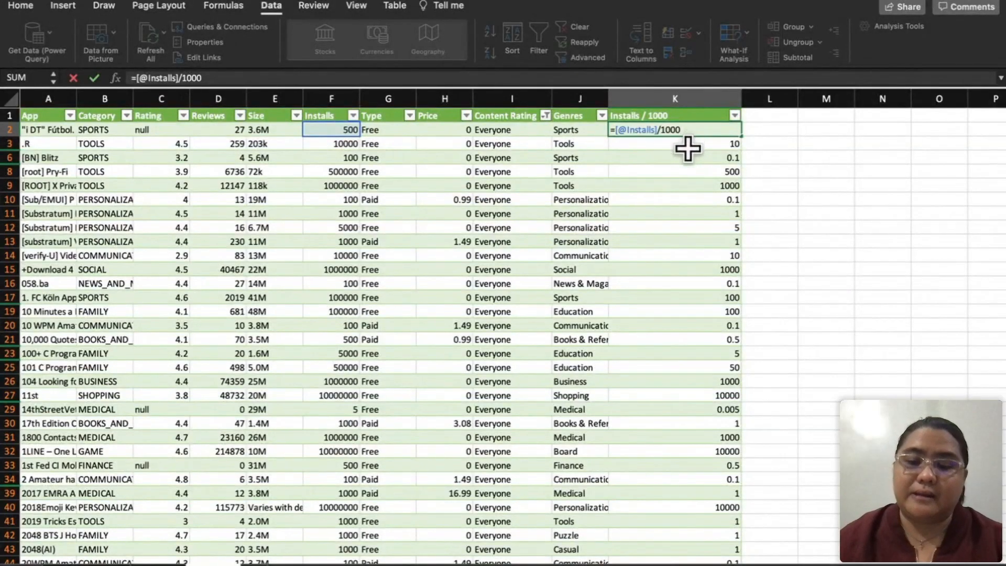
pyautogui.press('Return')
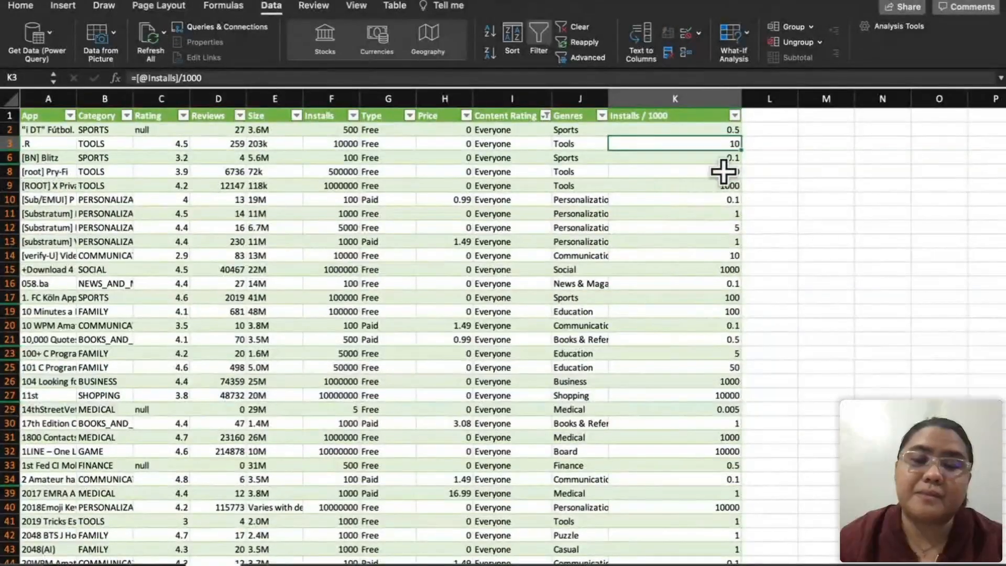
pyautogui.click(771, 119)
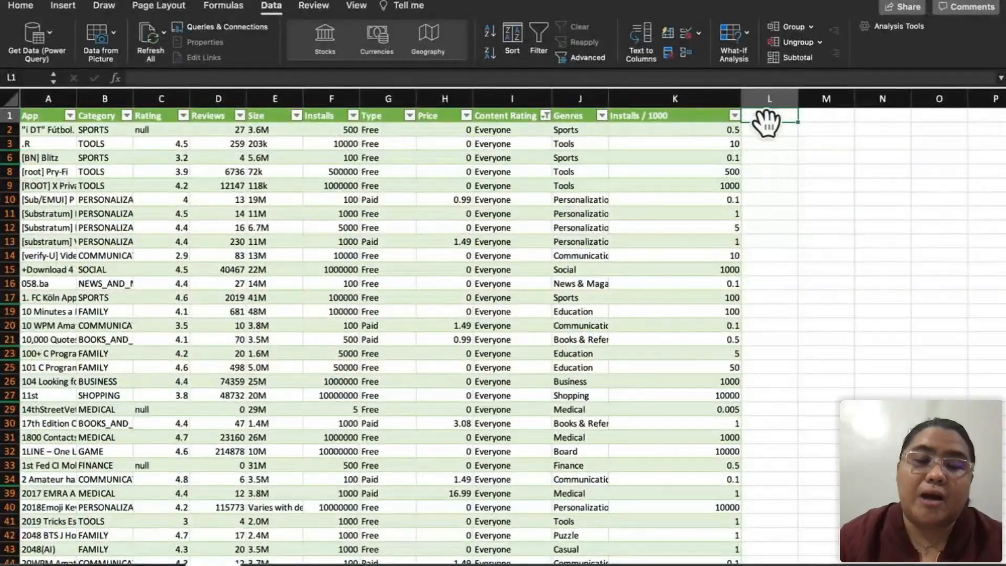
pyautogui.click(719, 129)
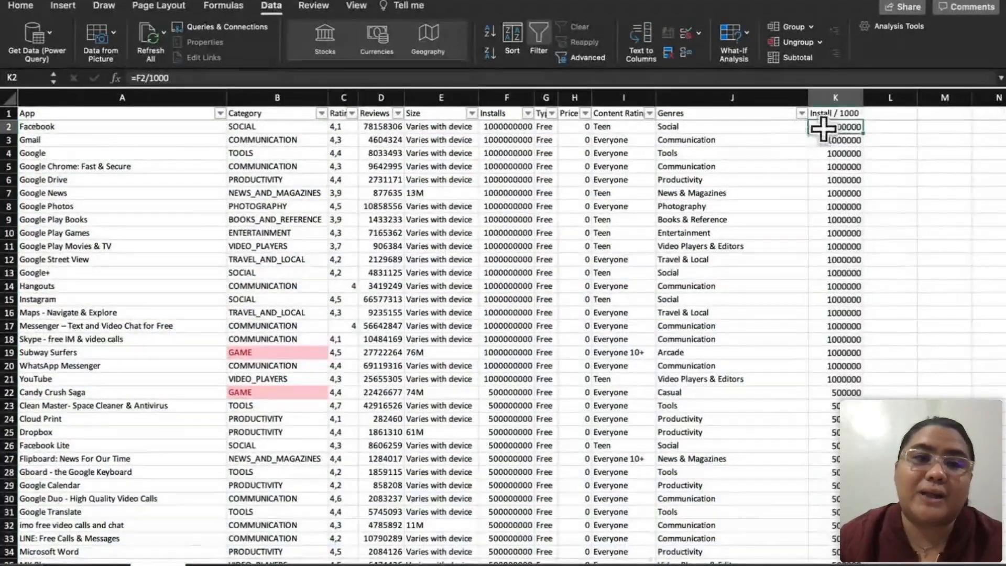
pyautogui.click(834, 76)
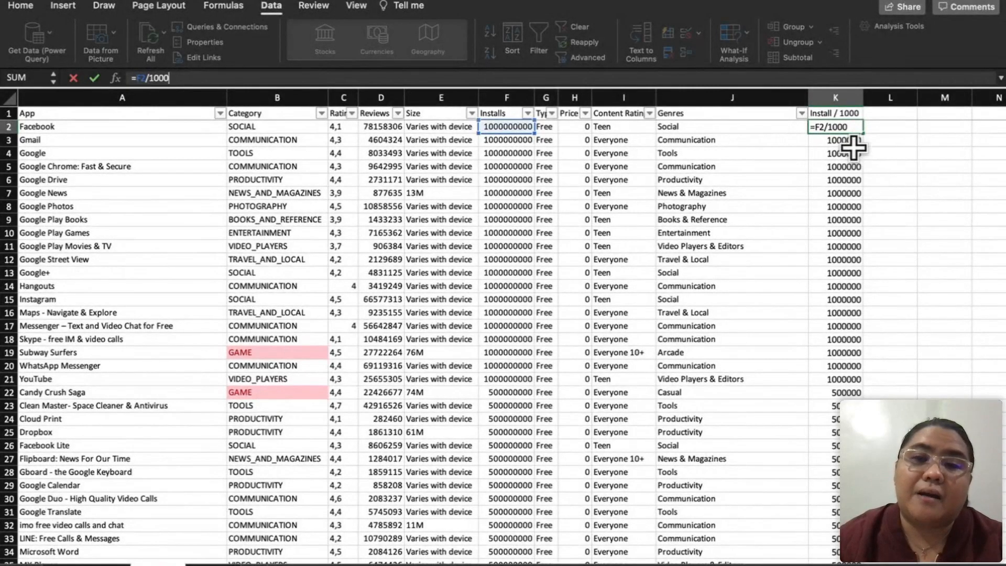
pyautogui.press('Escape')
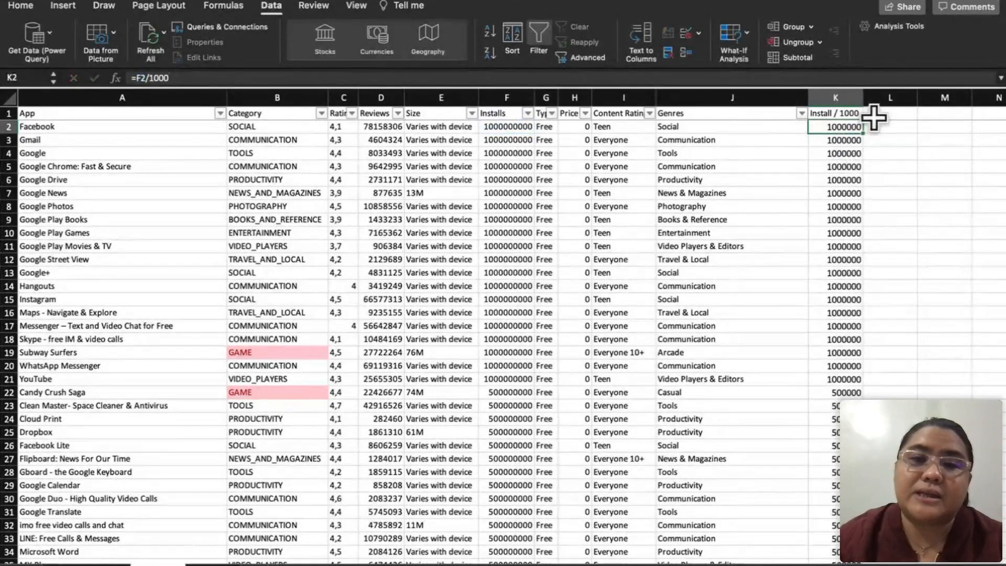
# Step: Enter the header "Reviews / Installs" in L1, beside the Install / 1000 column
pyautogui.click(878, 116)
pyautogui.write('Rev')
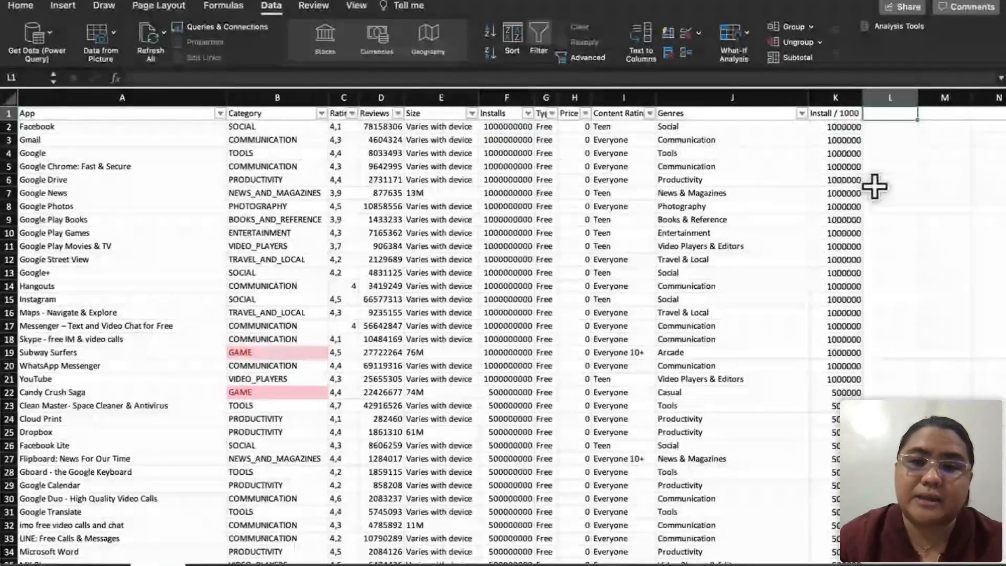
pyautogui.write('iew')
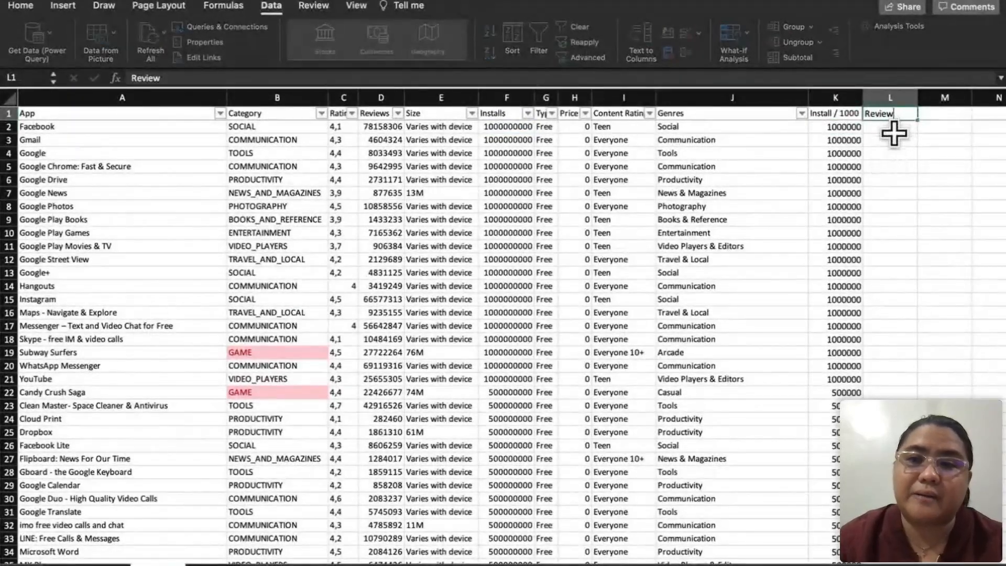
pyautogui.write('s /')
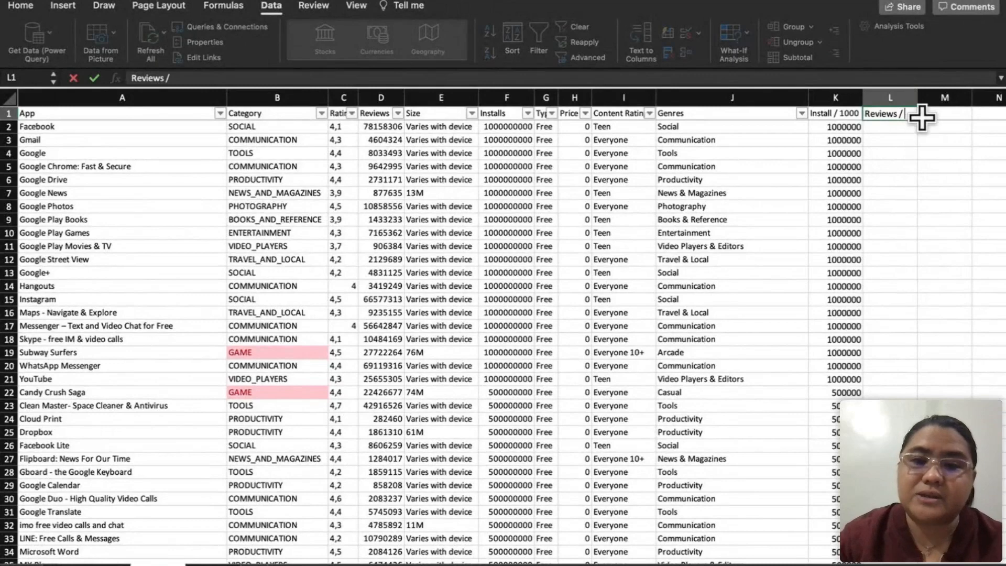
pyautogui.write(' nsInstal')
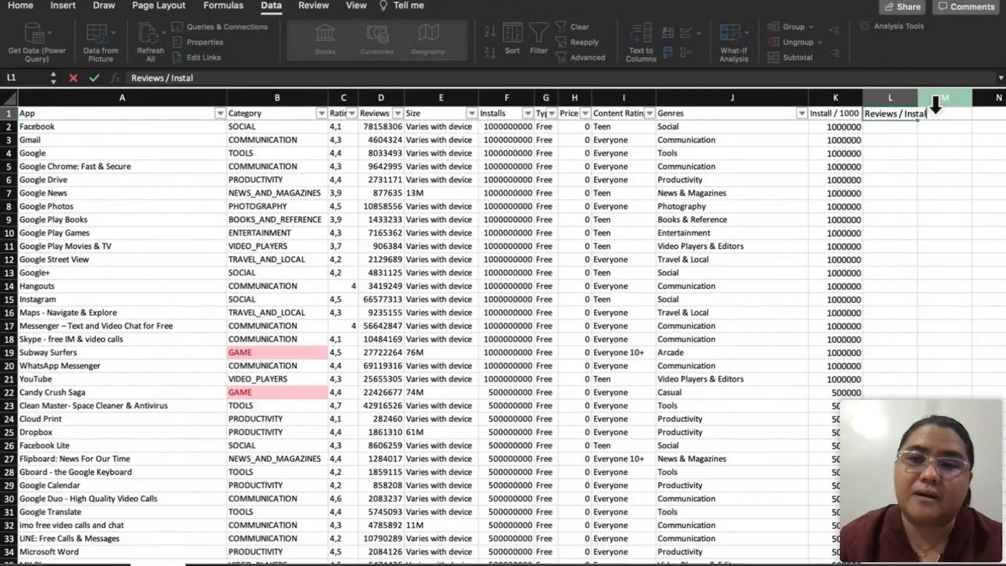
pyautogui.write('ls')
pyautogui.press('Return')
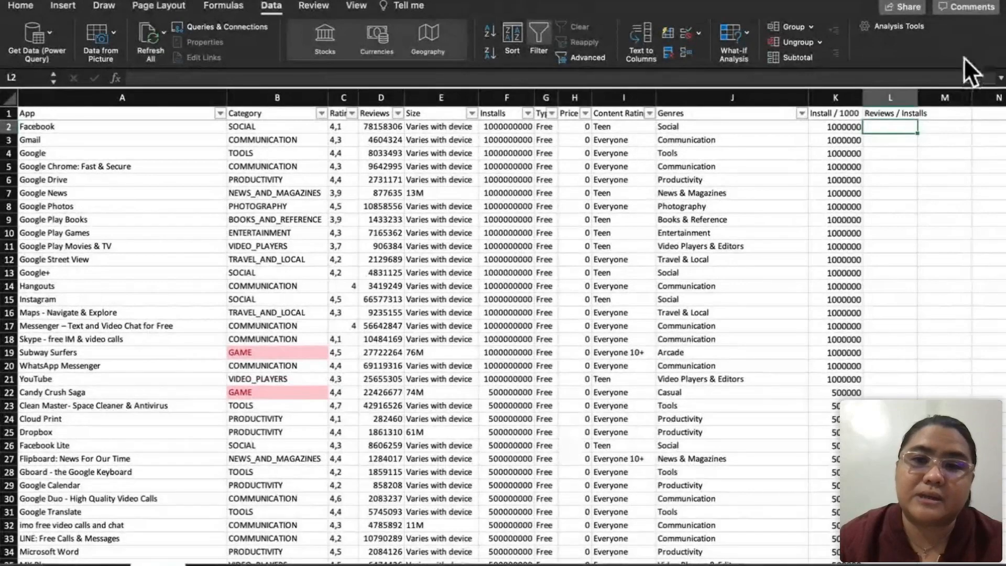
# Step: Enter the formula =D2/F2 in L2 to divide Facebook's reviews by its installs
pyautogui.write('=')
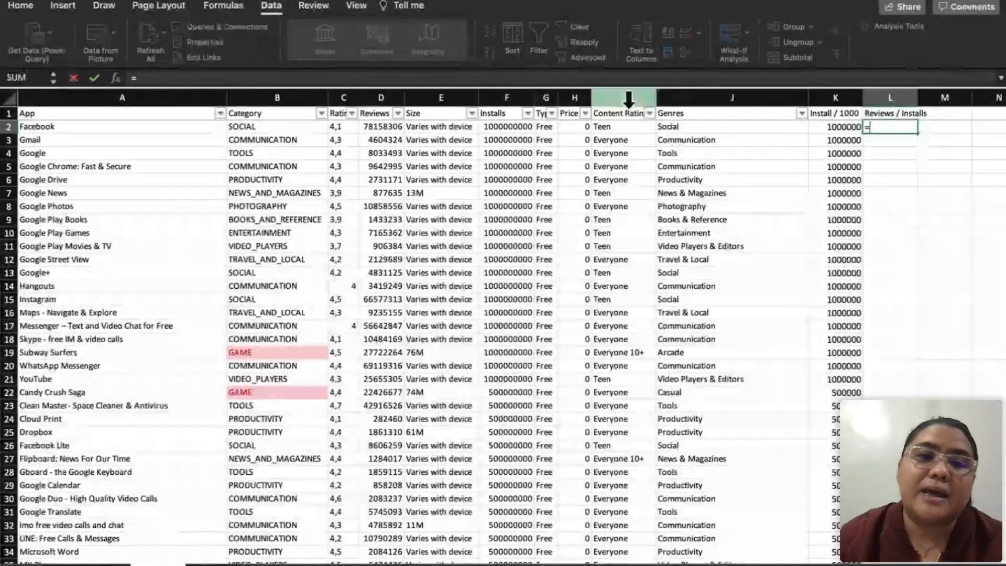
pyautogui.click(386, 127)
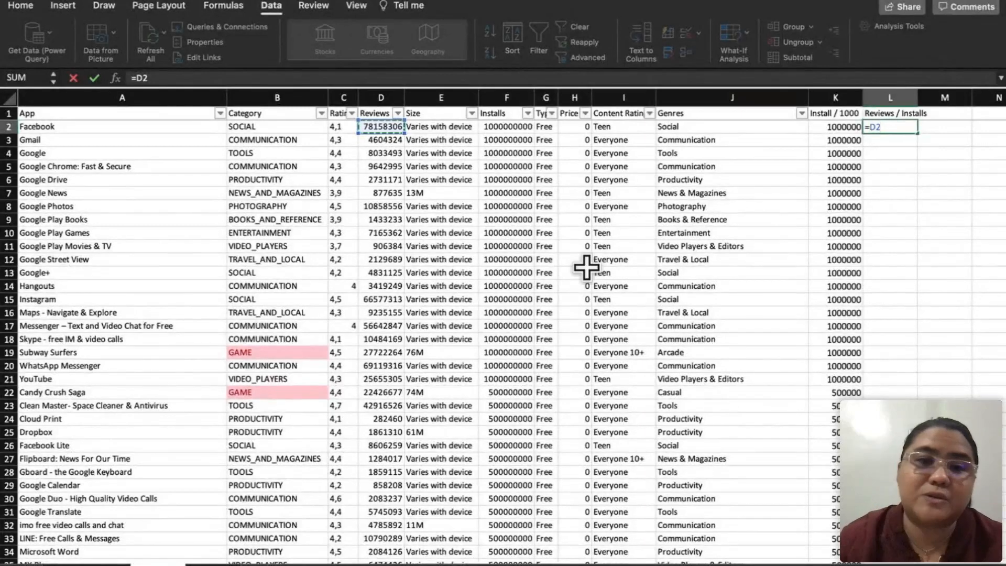
pyautogui.write('/')
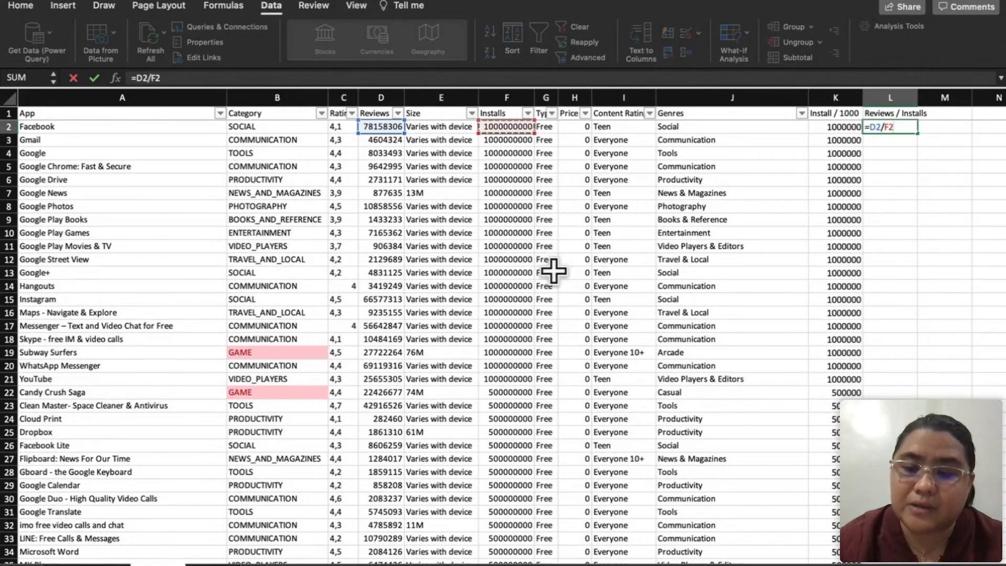
pyautogui.press('Return')
# Step: Copy the L2 formula down the whole Reviews / Installs column and check the filled rows
pyautogui.click(893, 126)
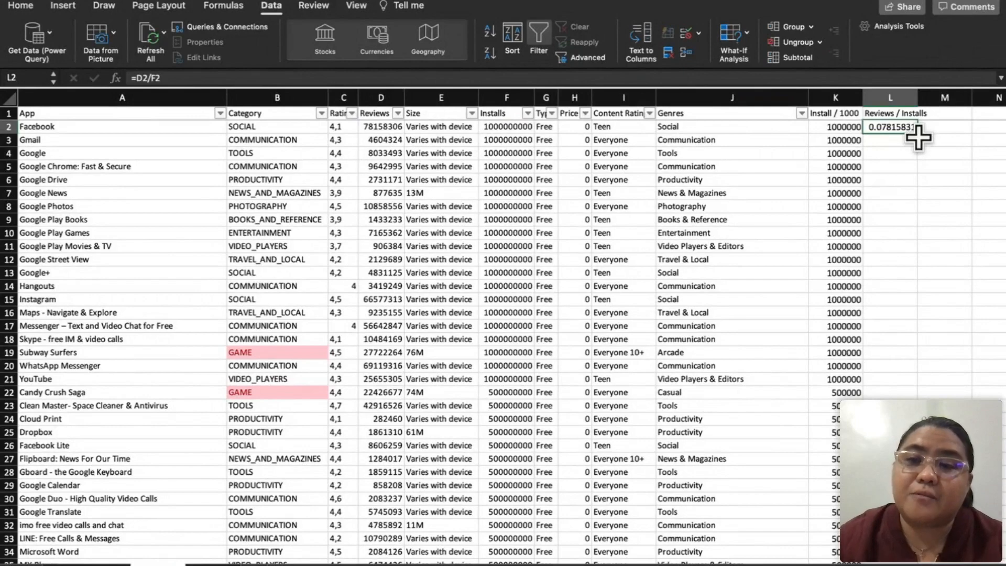
pyautogui.doubleClick(916, 132)
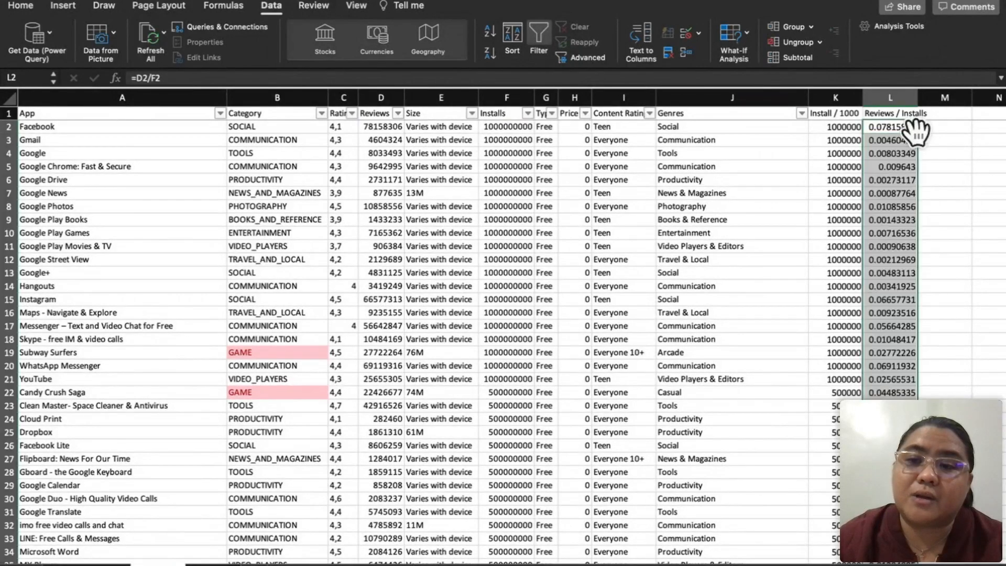
pyautogui.scroll(-4, 896, 262)
pyautogui.scroll(4, 896, 262)
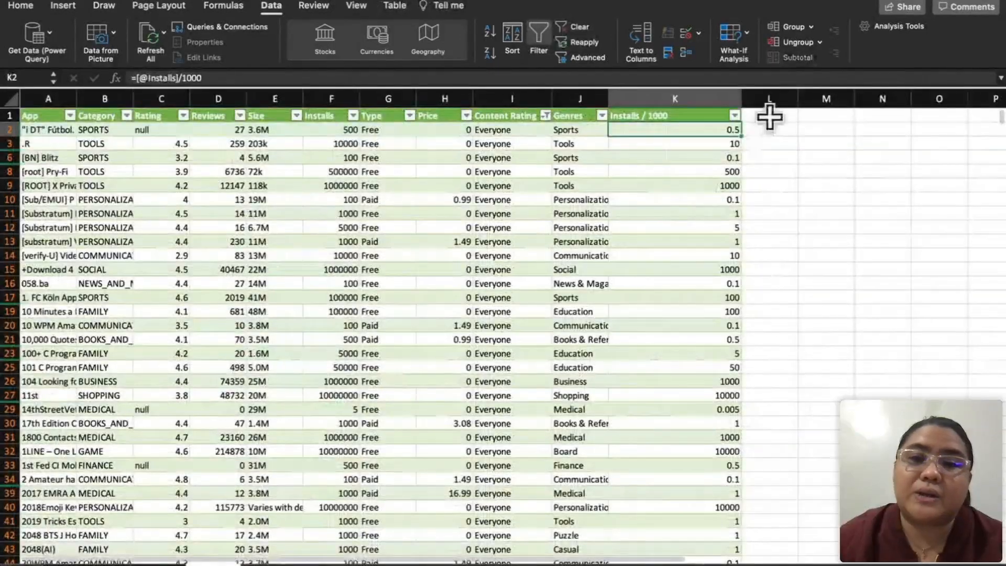
# Step: On the formatted table's sheet, add the header "Reviews / Installs" in L1 and widen column L to fit it
pyautogui.write('iew')
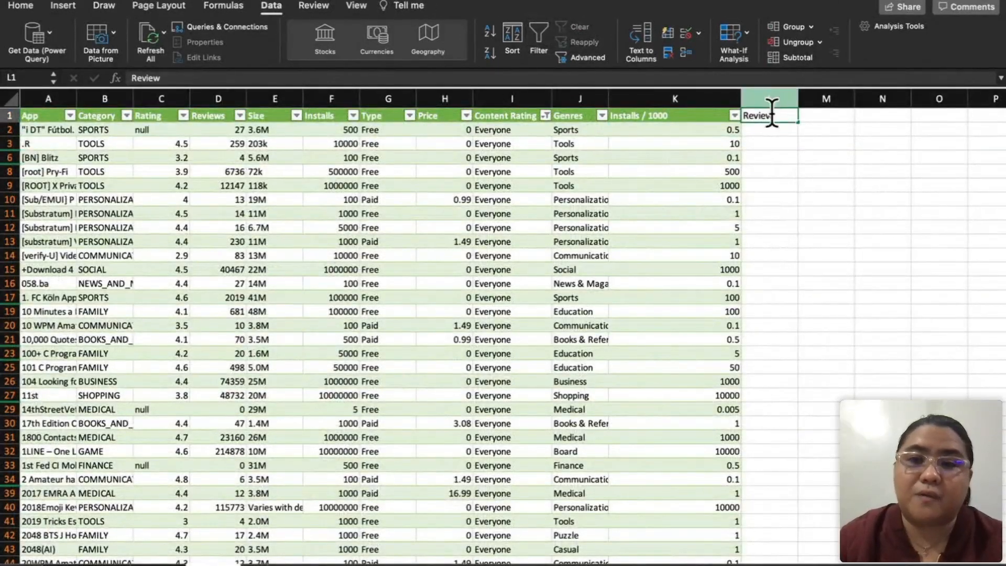
pyautogui.write('s / Installs')
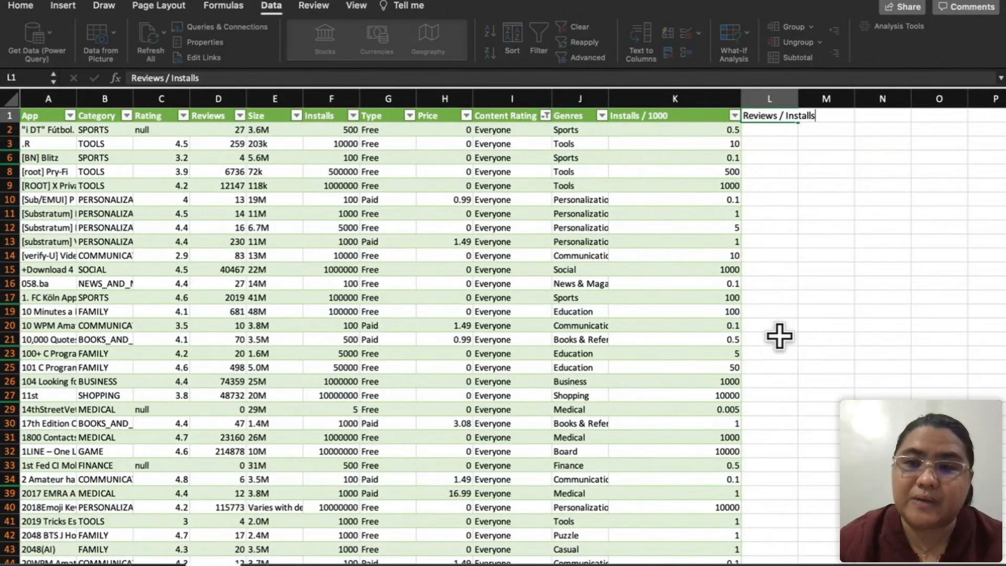
pyautogui.press('Return')
pyautogui.moveTo(798, 98); pyautogui.dragTo(857, 100)
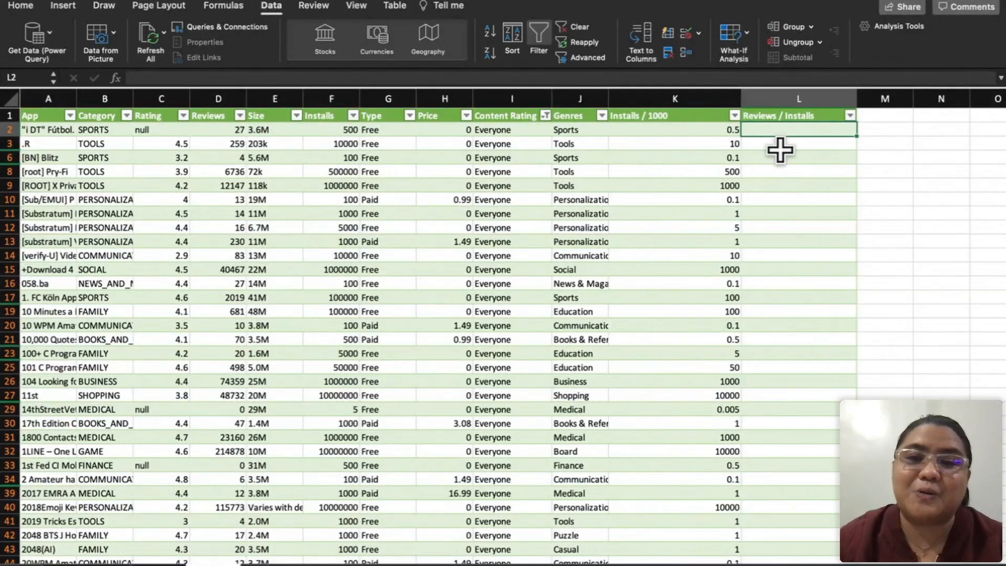
pyautogui.write('=')
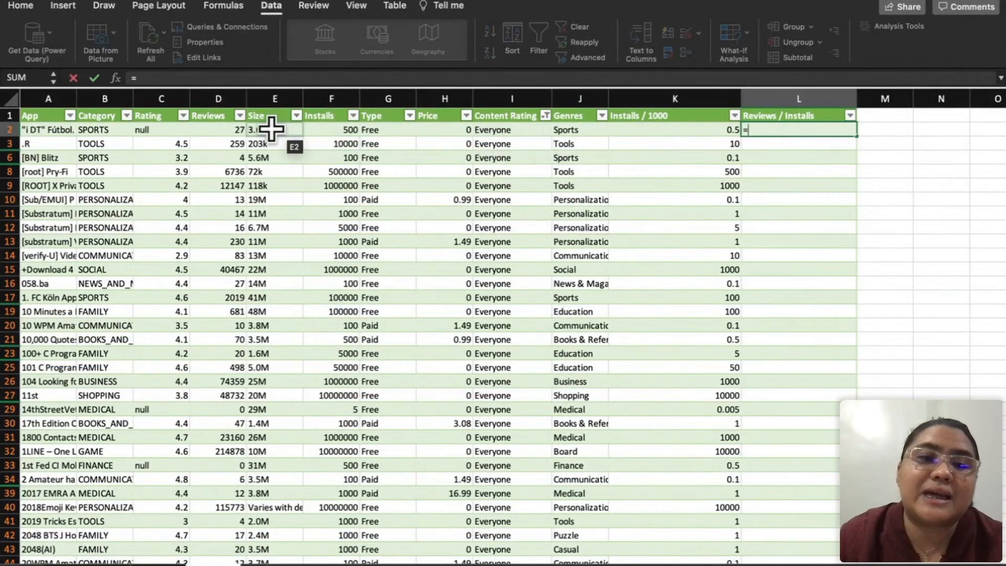
pyautogui.click(229, 128)
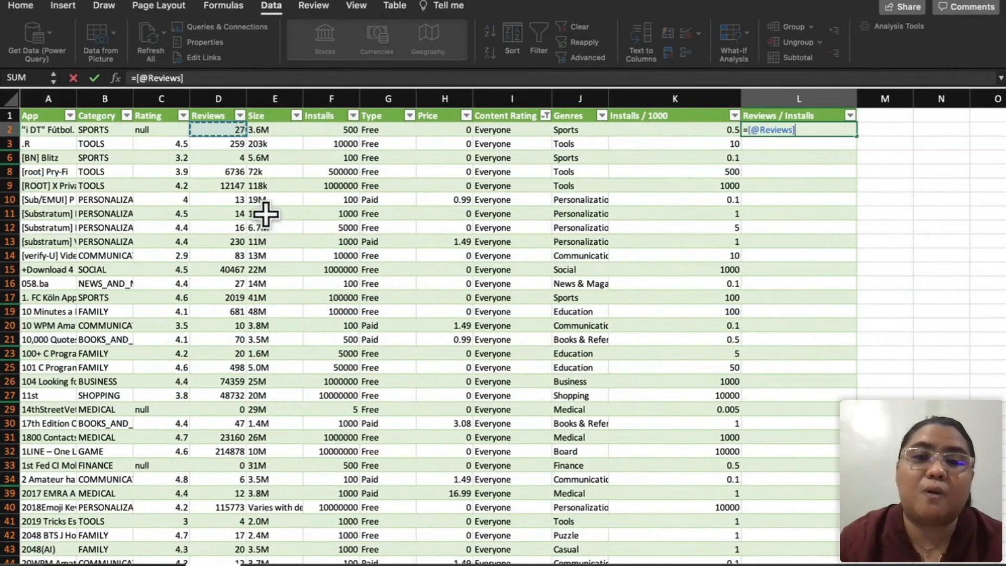
pyautogui.write('/')
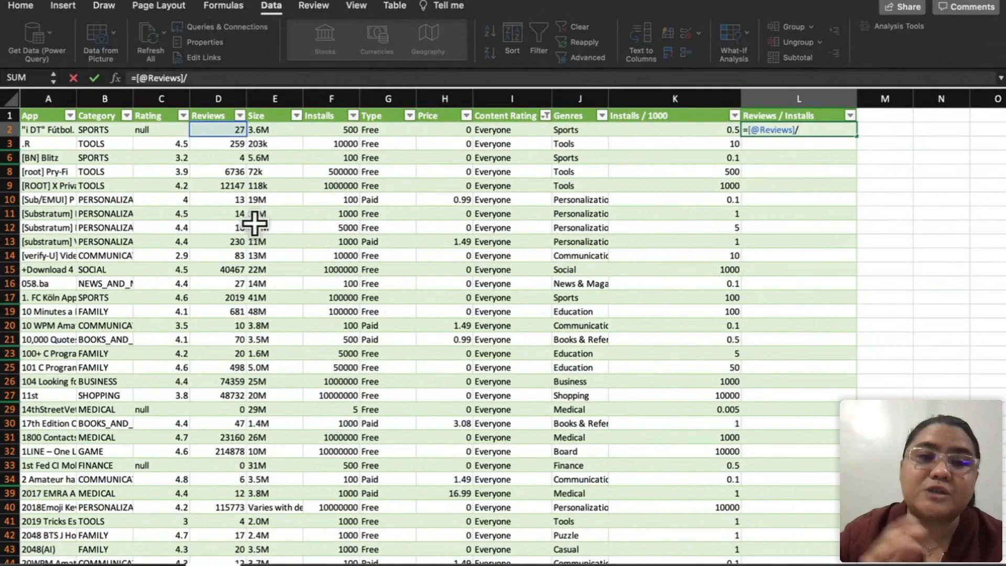
pyautogui.click(336, 129)
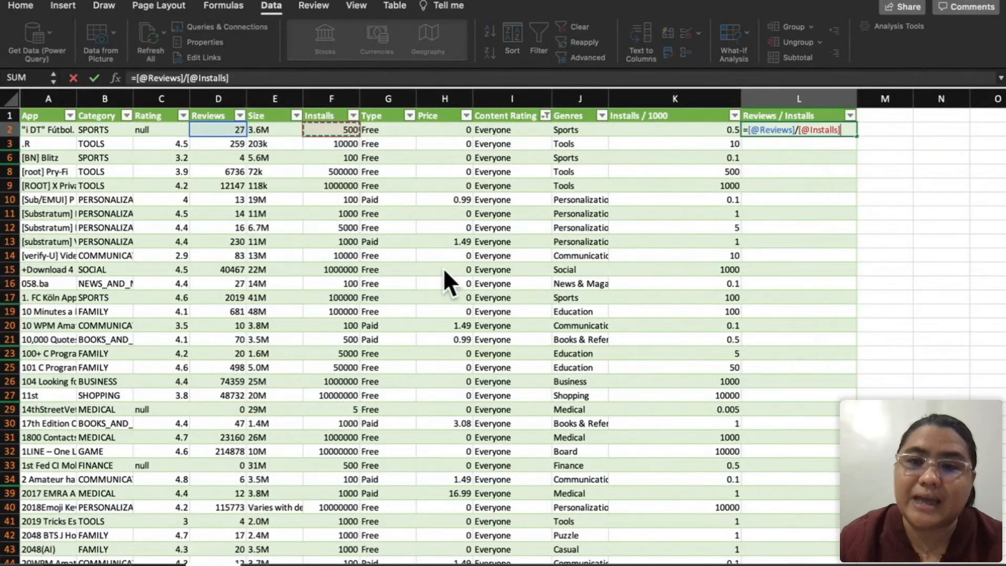
pyautogui.press('Return')
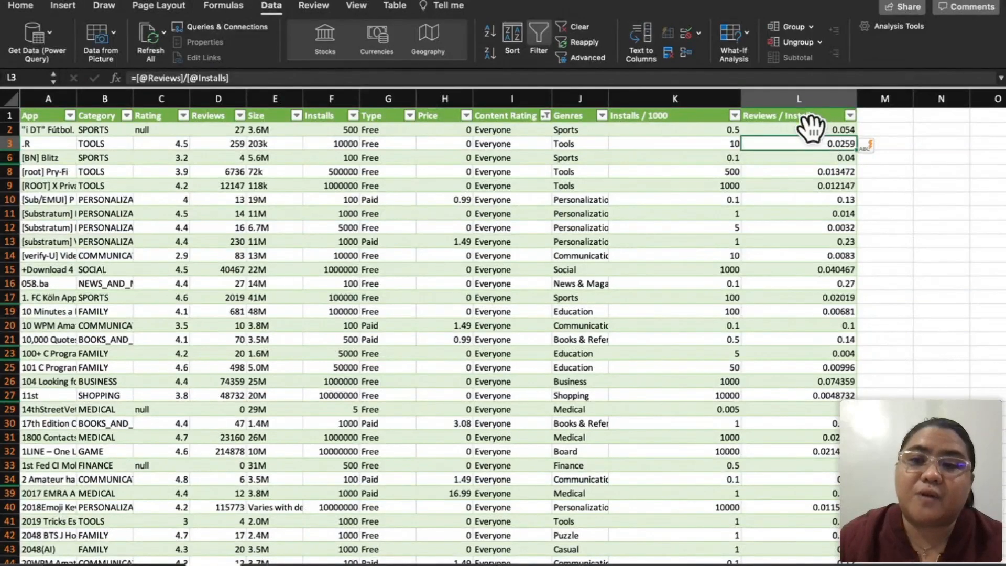
pyautogui.scroll(-2, 807, 333)
pyautogui.scroll(2, 805, 315)
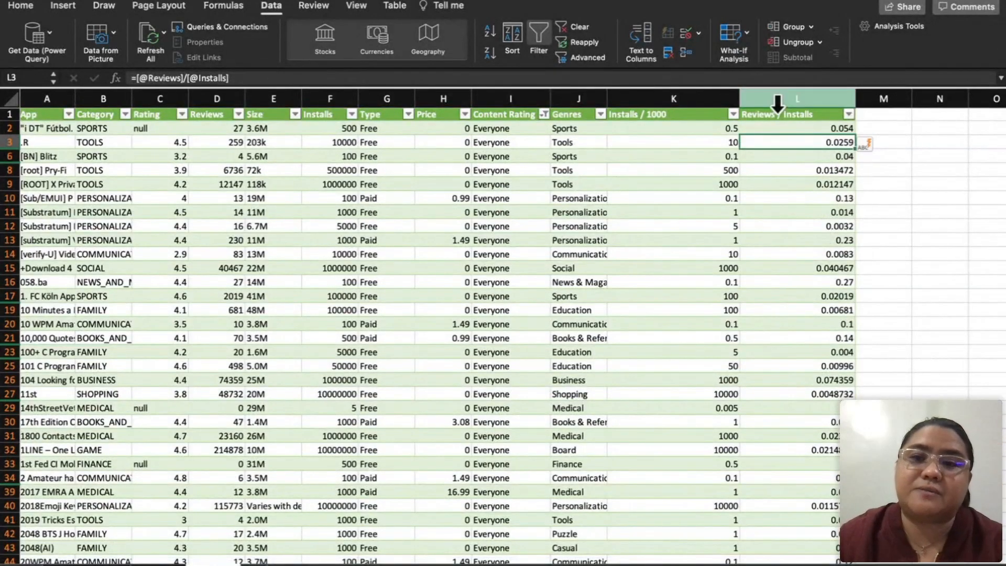
# Step: Browse the available functions starting with A, B and C from a formula in M2, without choosing one
pyautogui.click(869, 114)
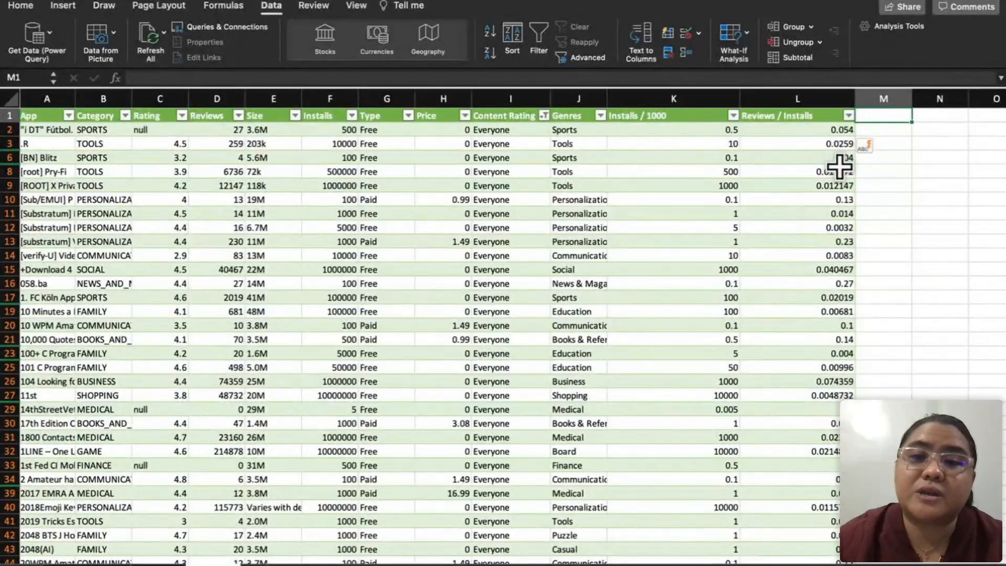
pyautogui.click(859, 131)
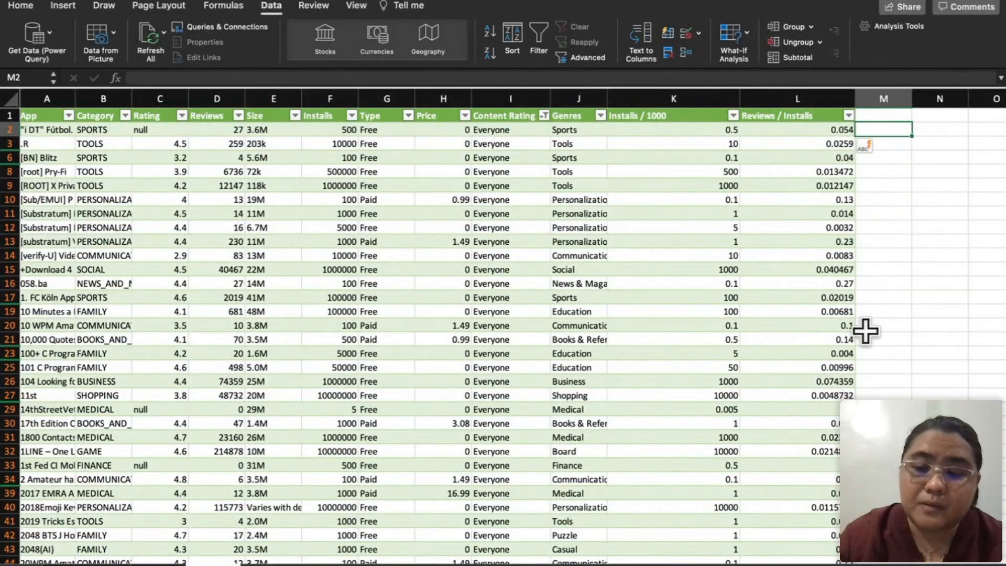
pyautogui.write('=A')
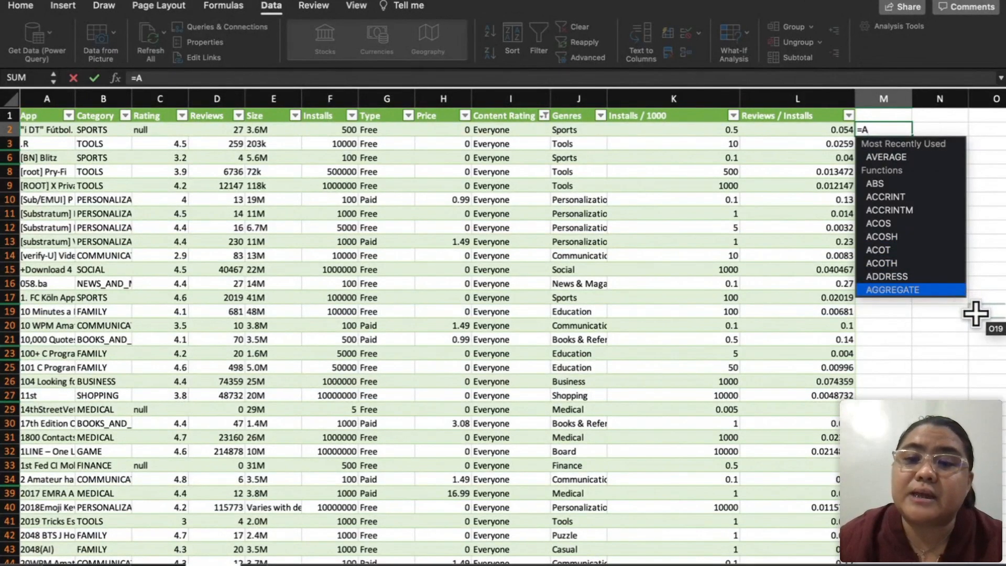
pyautogui.press('BackSpace')
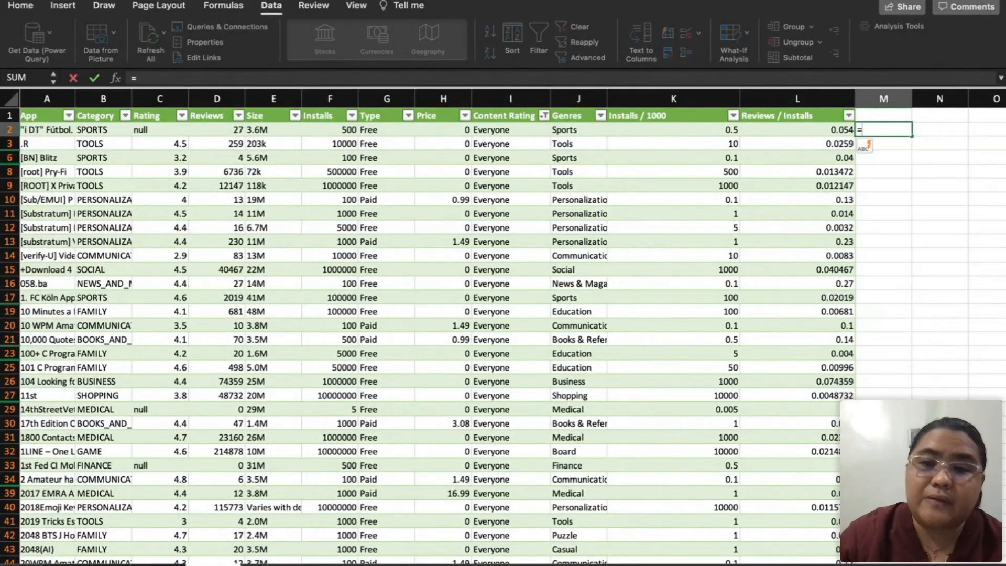
pyautogui.write('B')
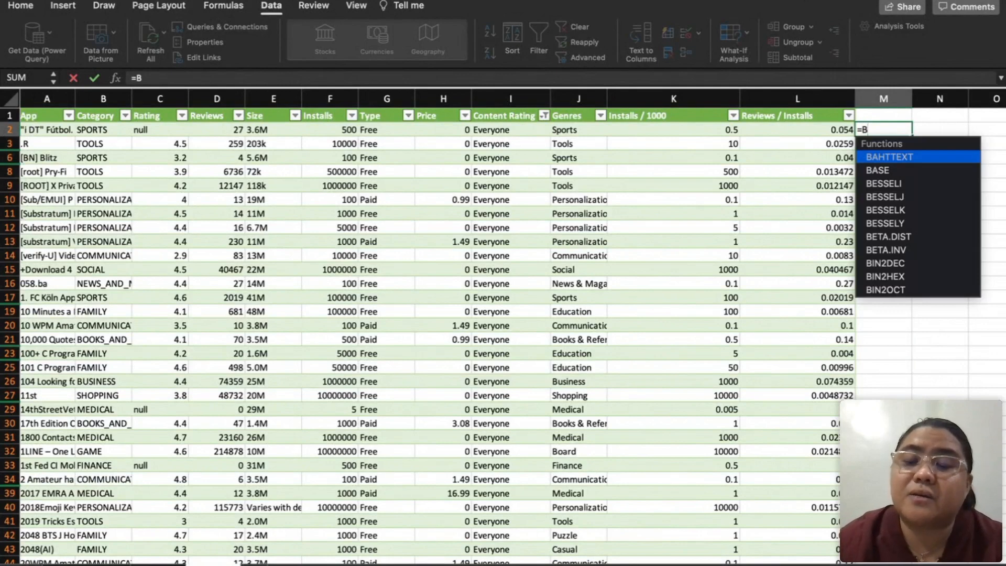
pyautogui.press('BackSpace')
pyautogui.write('C')
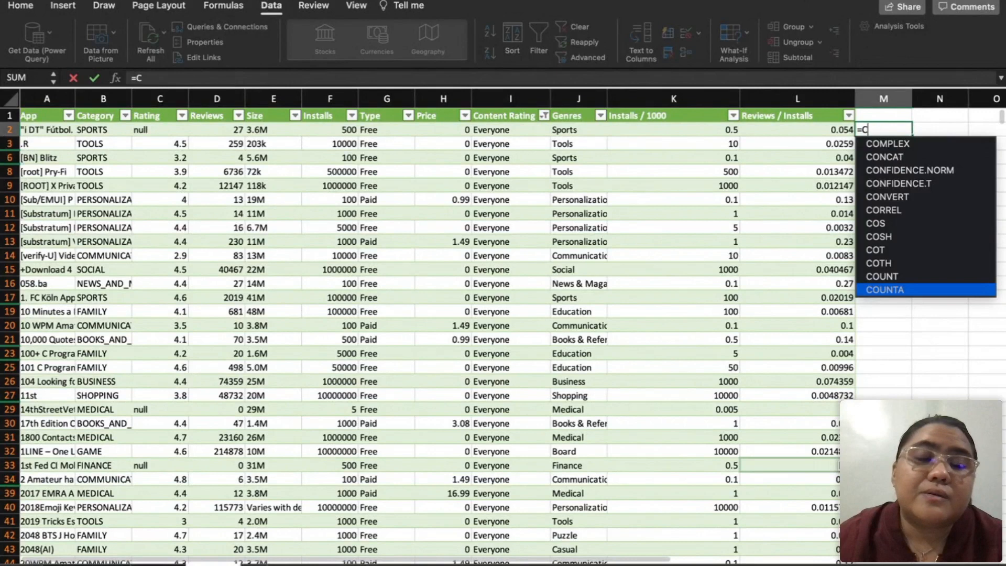
pyautogui.press('Down')
pyautogui.press('Down')
pyautogui.press('Down')
pyautogui.press('Down')
pyautogui.press('Down')
pyautogui.press('Down')
pyautogui.press('Down')
pyautogui.press('Down')
pyautogui.press('Down')
pyautogui.press('Down')
pyautogui.press('Down')
pyautogui.press('Down')
pyautogui.press('Down')
pyautogui.press('Down')
pyautogui.press('Down')
pyautogui.press('Down')
pyautogui.press('Down')
pyautogui.press('Down')
pyautogui.press('Down')
pyautogui.press('Down')
pyautogui.press('Up')
pyautogui.press('Up')
pyautogui.press('Up')
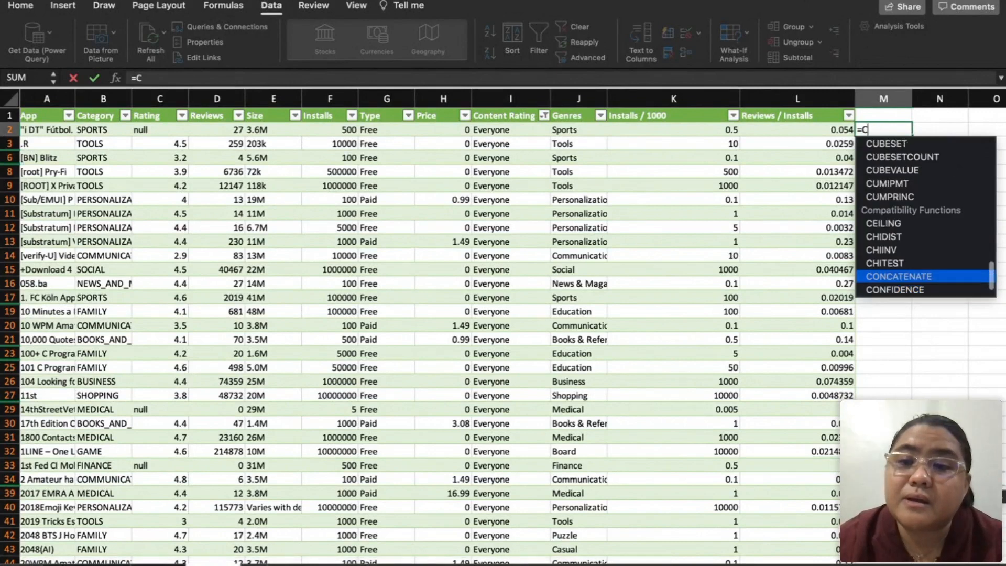
pyautogui.press('Up')
pyautogui.press('Up')
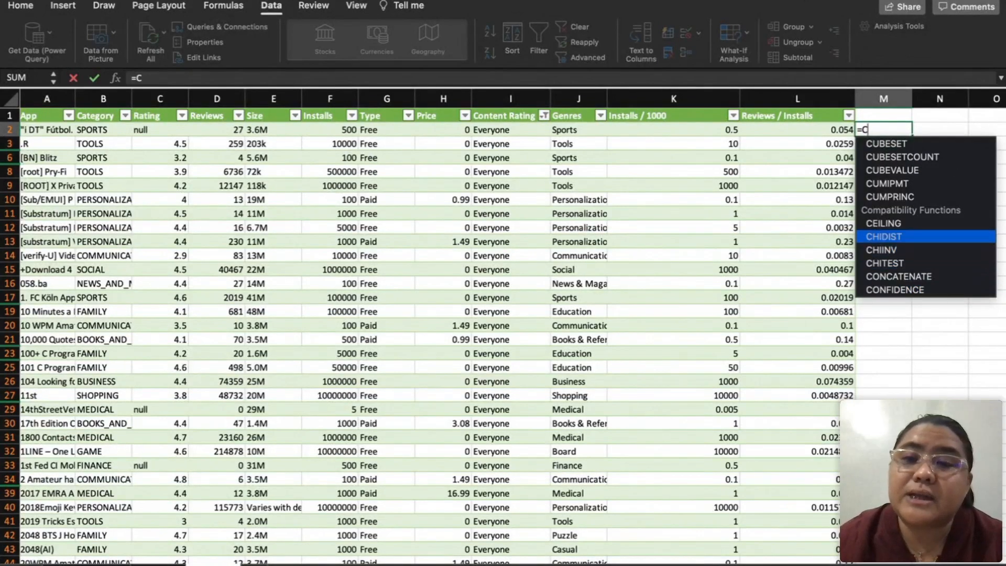
pyautogui.press('BackSpace')
# Step: Enter =LEN in M2 to start a new table column and rename its header "Genre Length"
pyautogui.write('LEN')
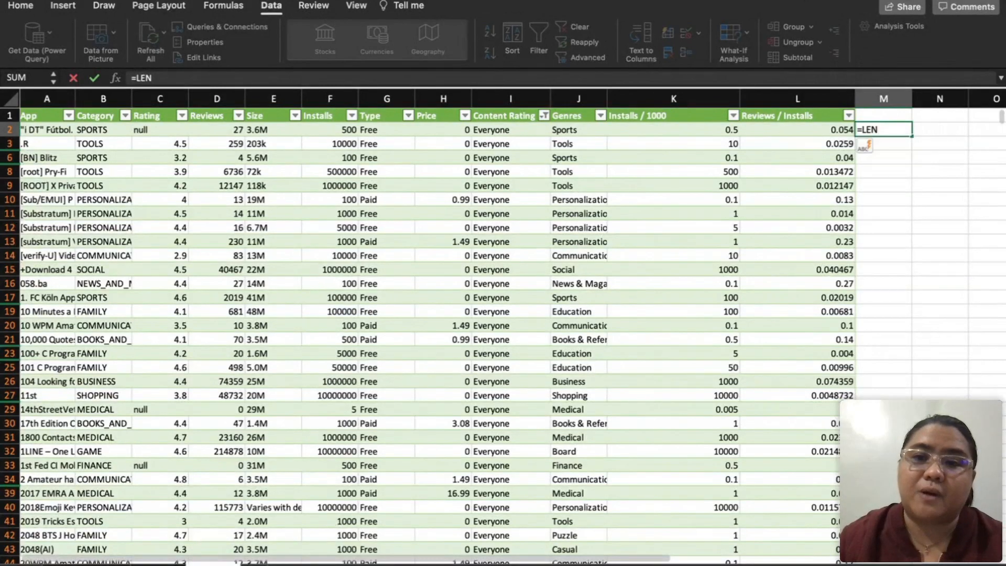
pyautogui.press('Return')
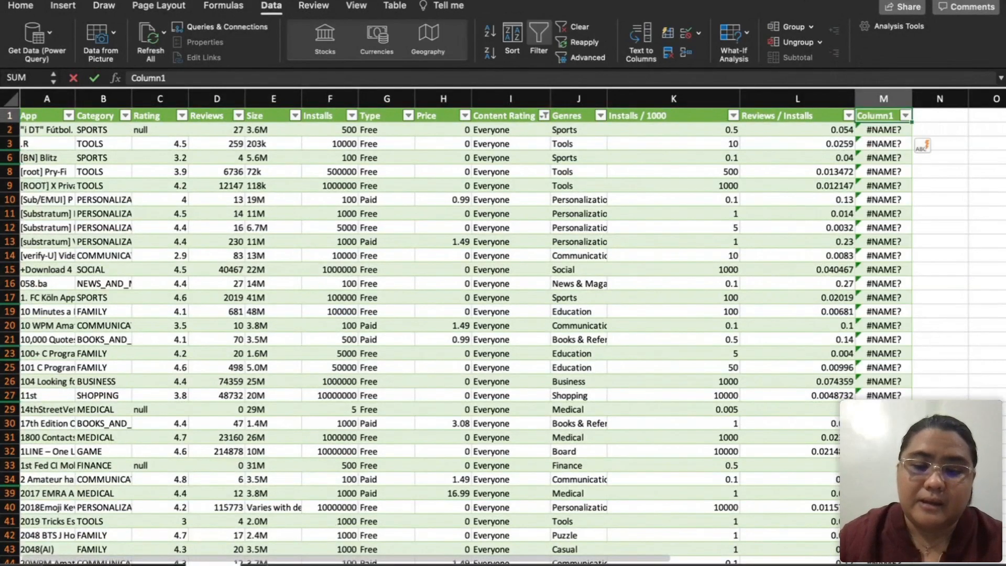
pyautogui.press('BackSpace')
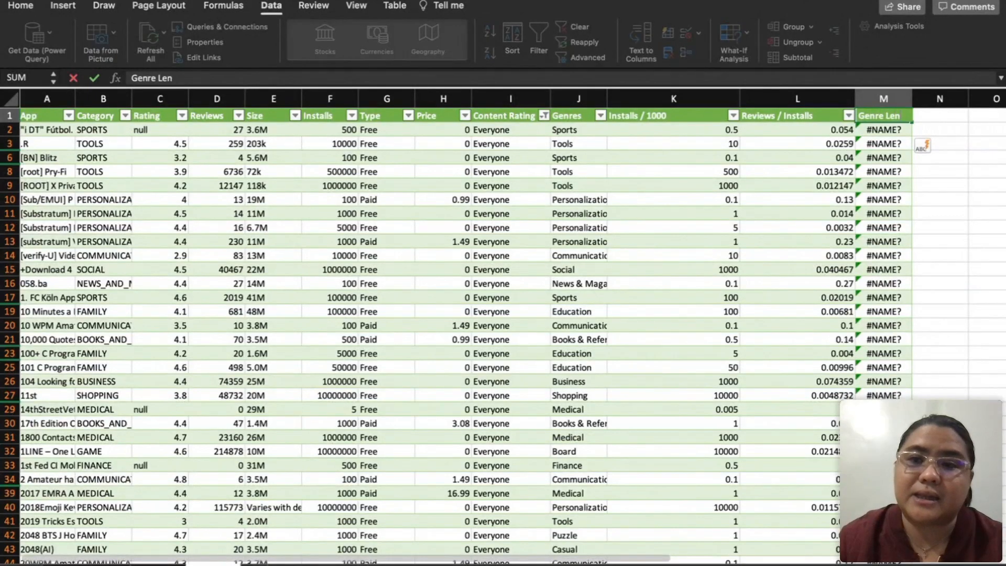
pyautogui.press('Return')
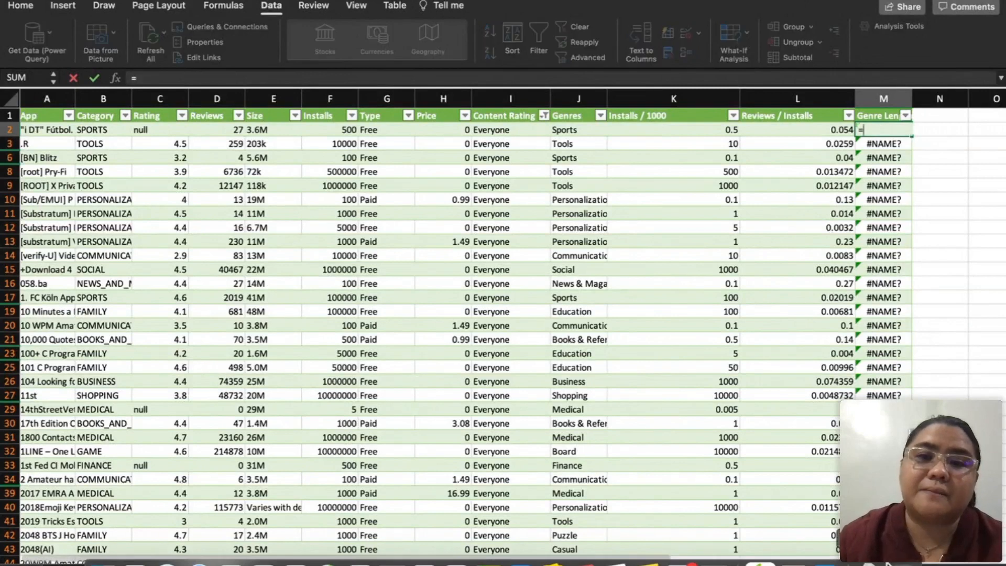
pyautogui.write('=LEN(')
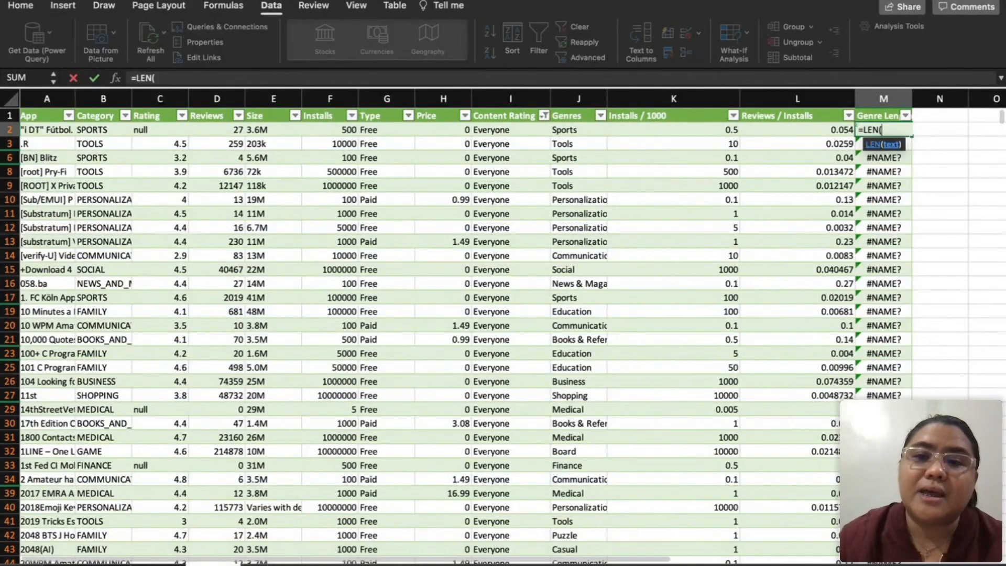
pyautogui.click(563, 131)
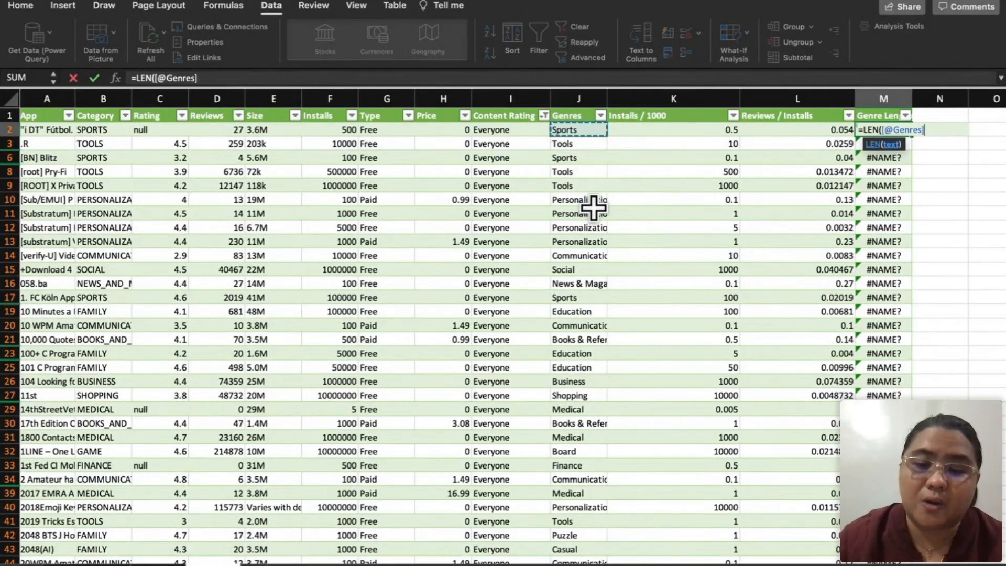
pyautogui.write(')')
pyautogui.press('Return')
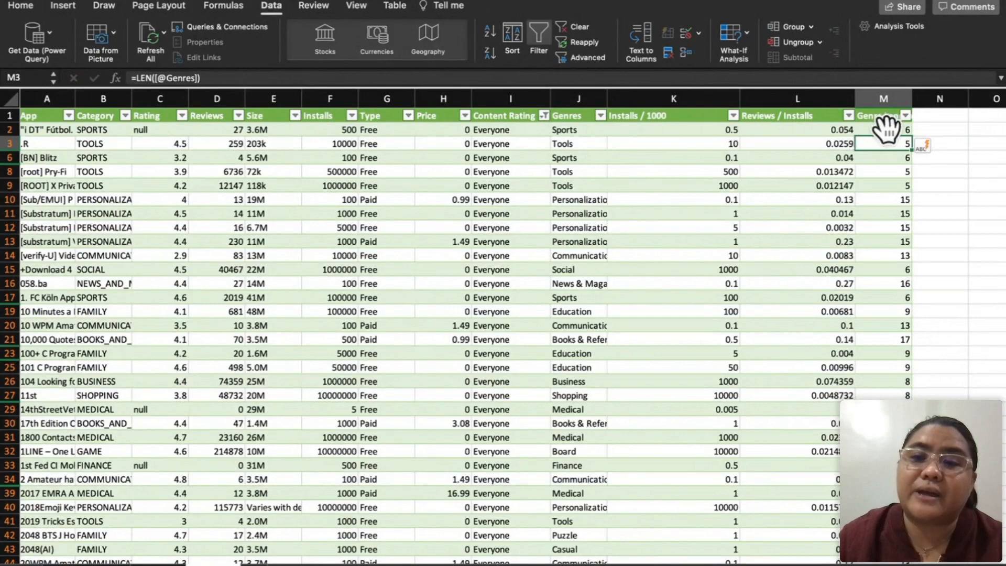
# Step: Widen column M slightly and compare the genres in J2 and J3 with their Genre Length values
pyautogui.moveTo(917, 98); pyautogui.dragTo(924, 98)
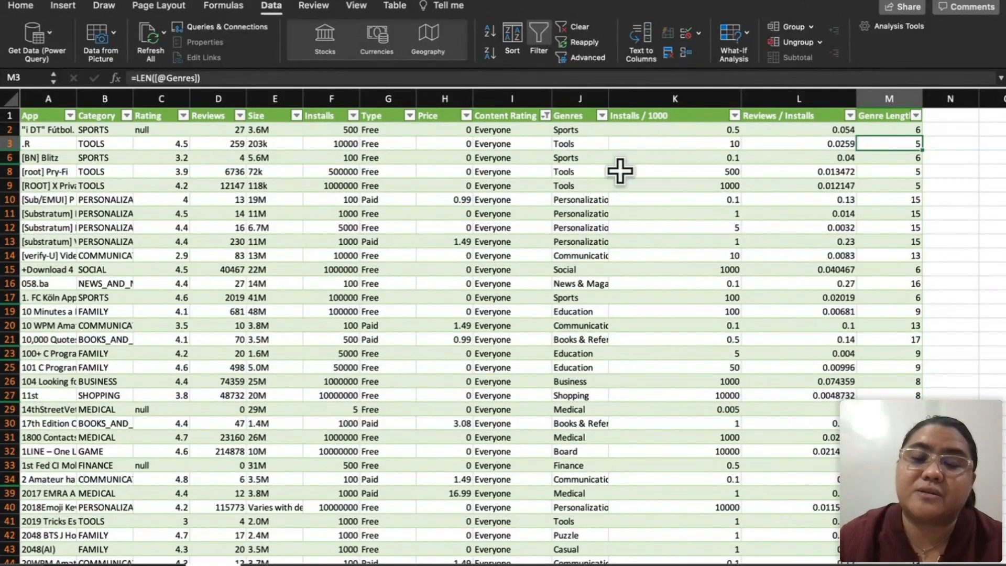
pyautogui.click(579, 131)
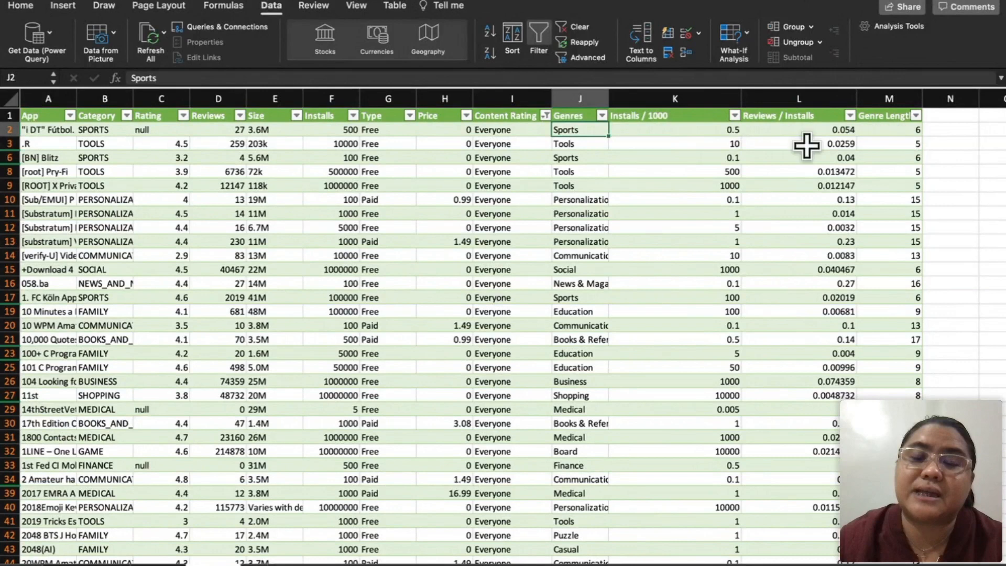
pyautogui.click(580, 143)
pyautogui.click(894, 149)
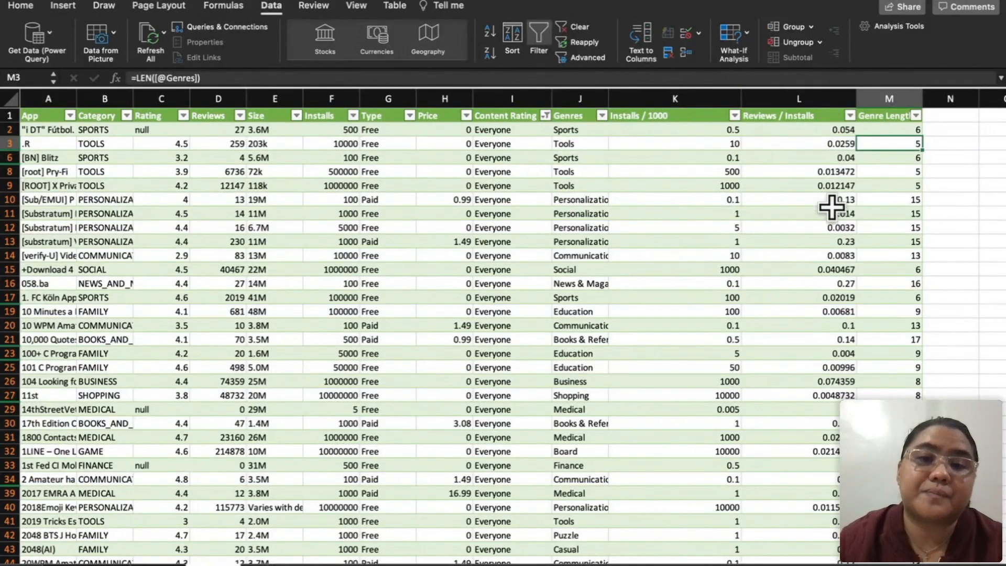
# Step: Add a new table column in N1 with the header "Rounded Rating"
pyautogui.click(936, 115)
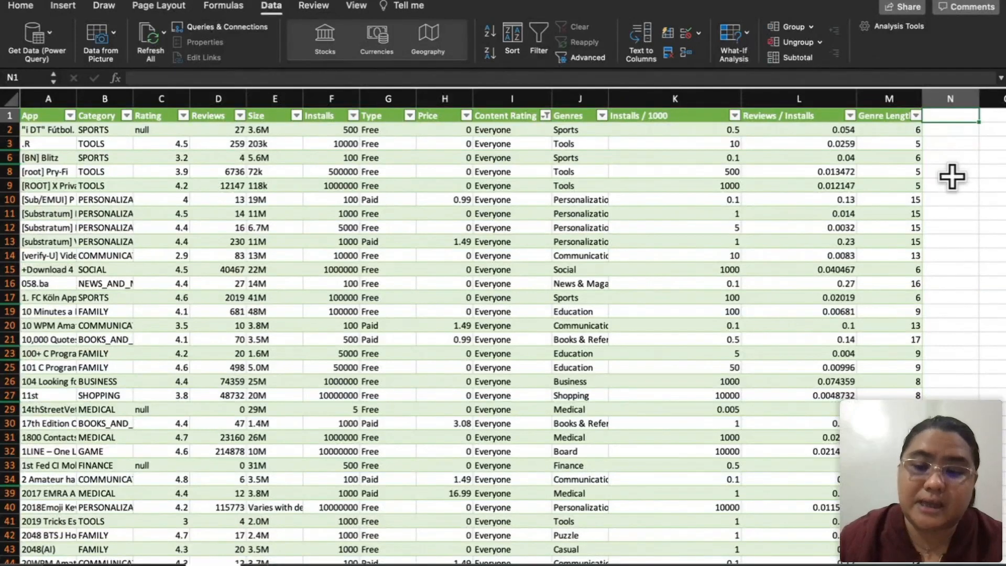
pyautogui.write('ROUND')
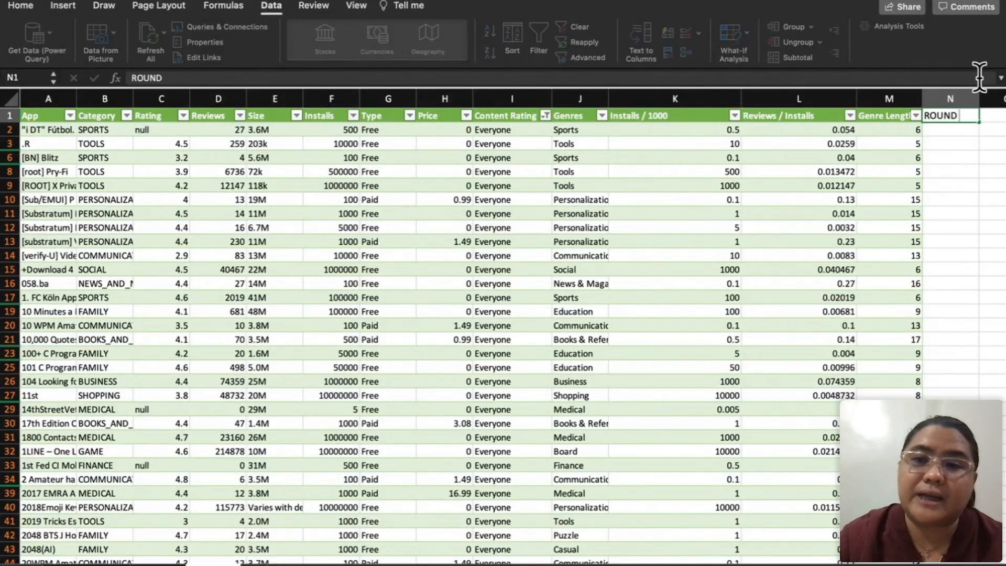
pyautogui.write('ating R')
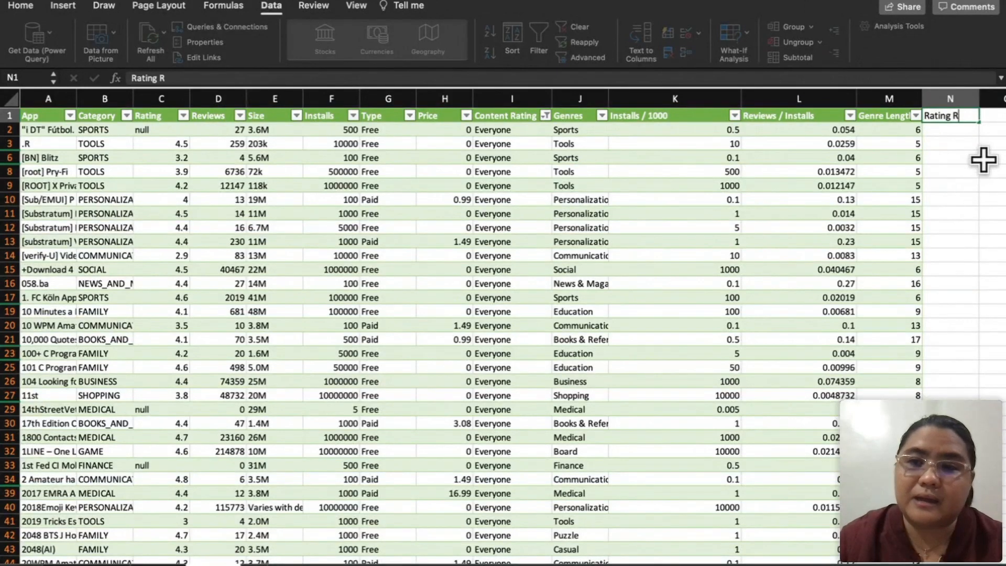
pyautogui.press('BackSpace')
pyautogui.press('BackSpace')
pyautogui.write('ounded')
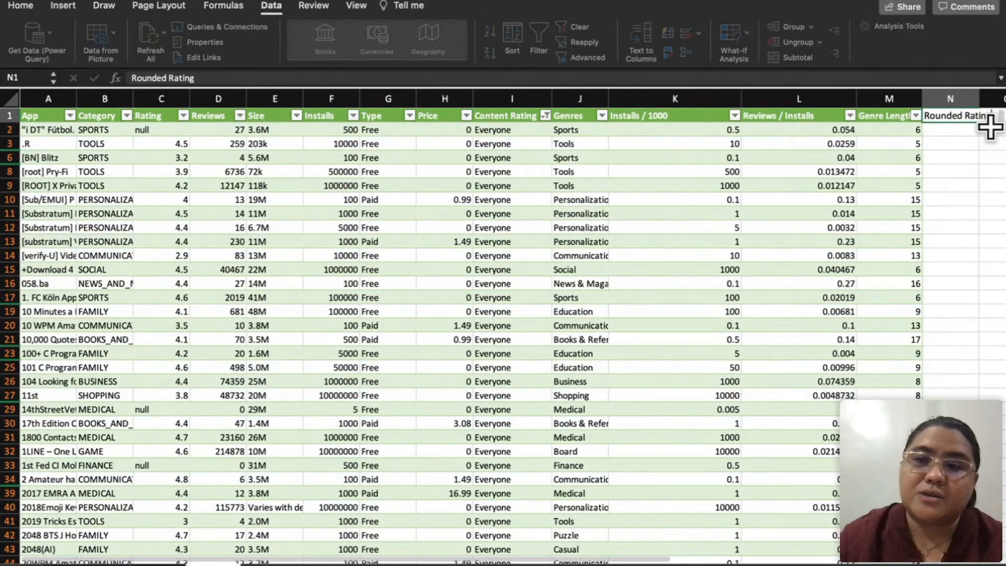
pyautogui.press('Return')
pyautogui.write('=')
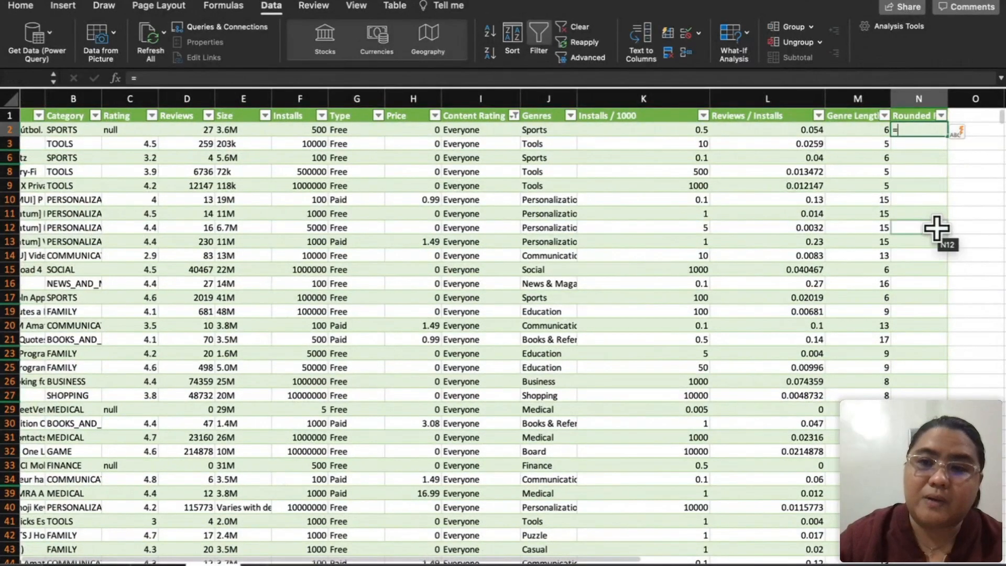
pyautogui.write('ROUN')
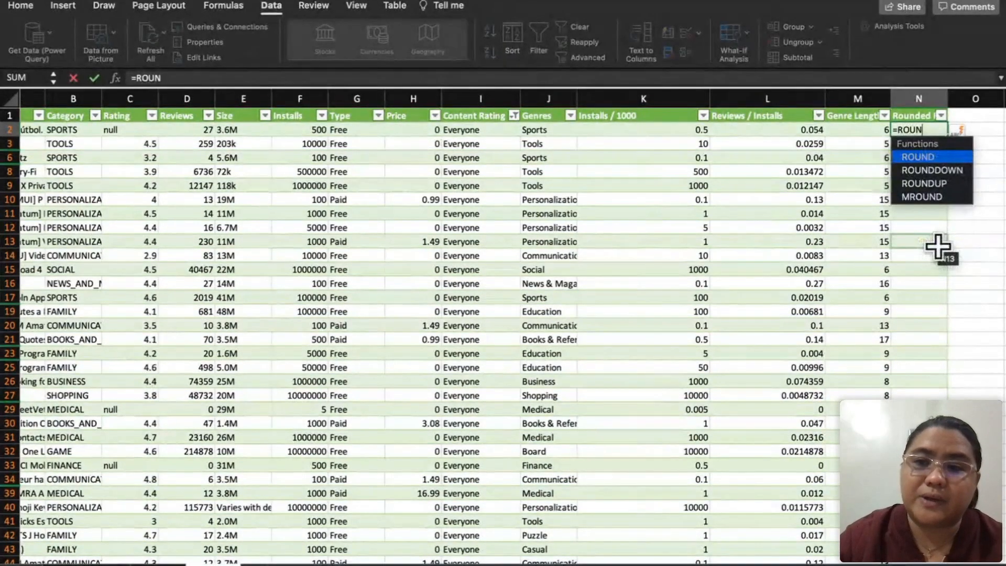
pyautogui.doubleClick(942, 181)
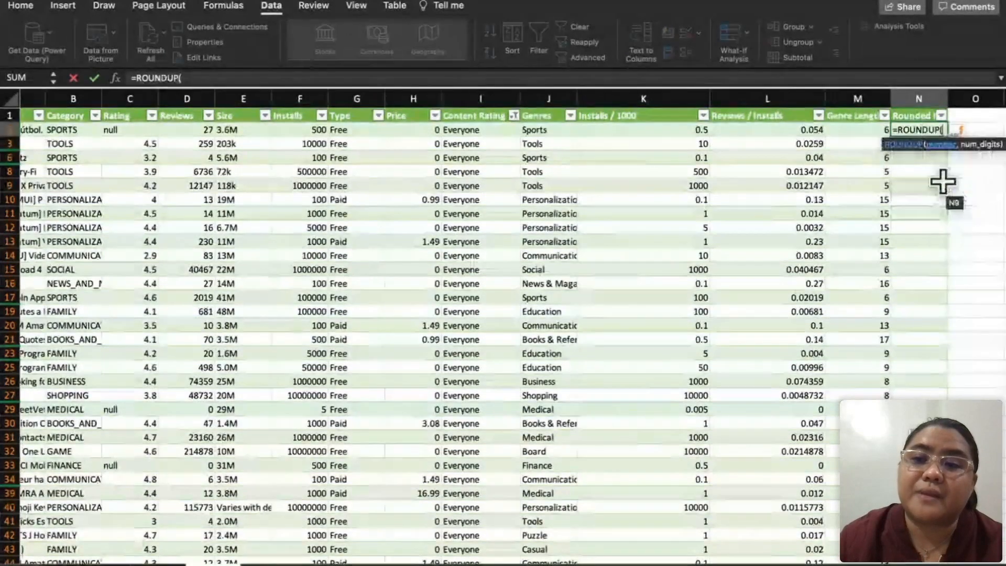
pyautogui.click(148, 133)
pyautogui.press('Return')
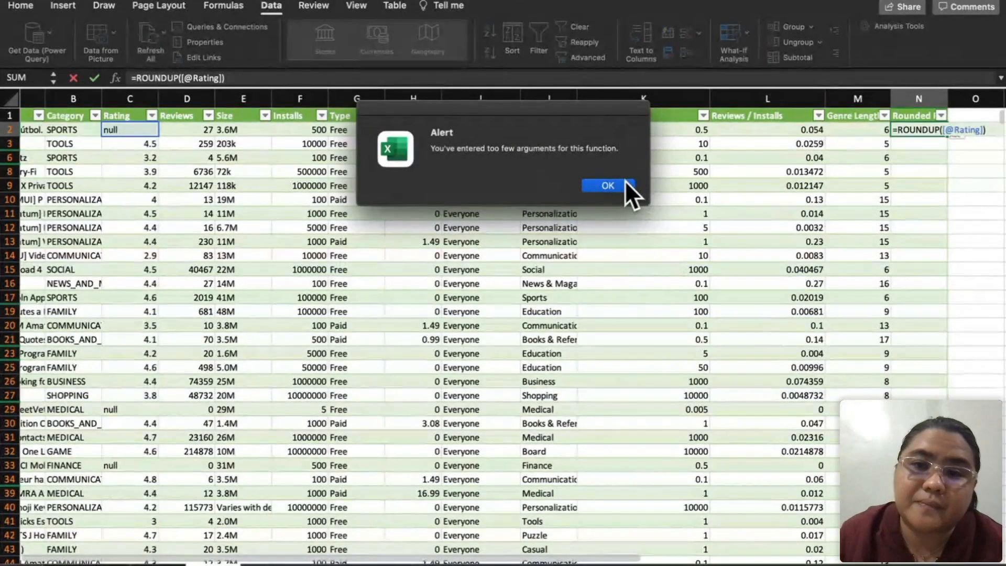
pyautogui.click(608, 186)
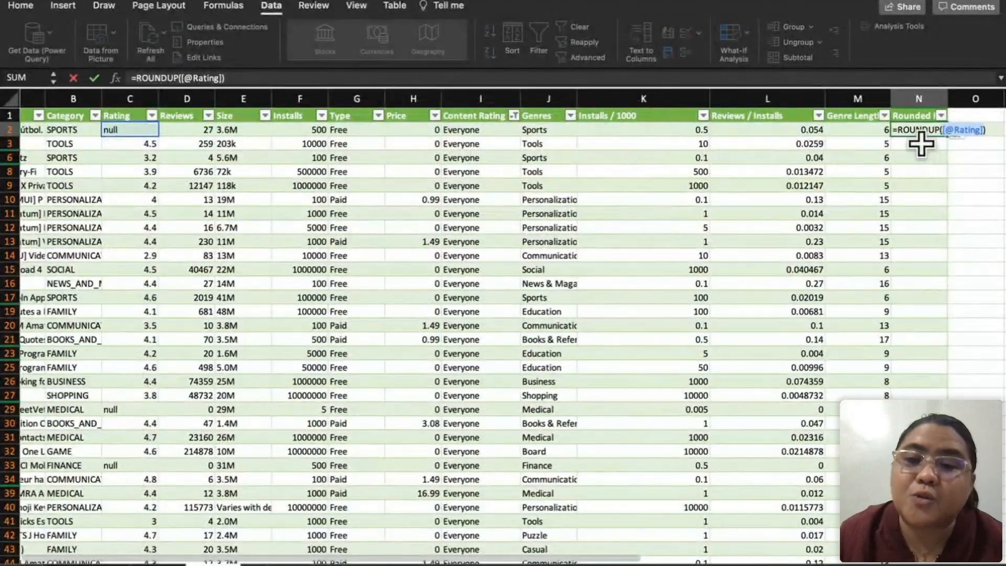
pyautogui.click(981, 130)
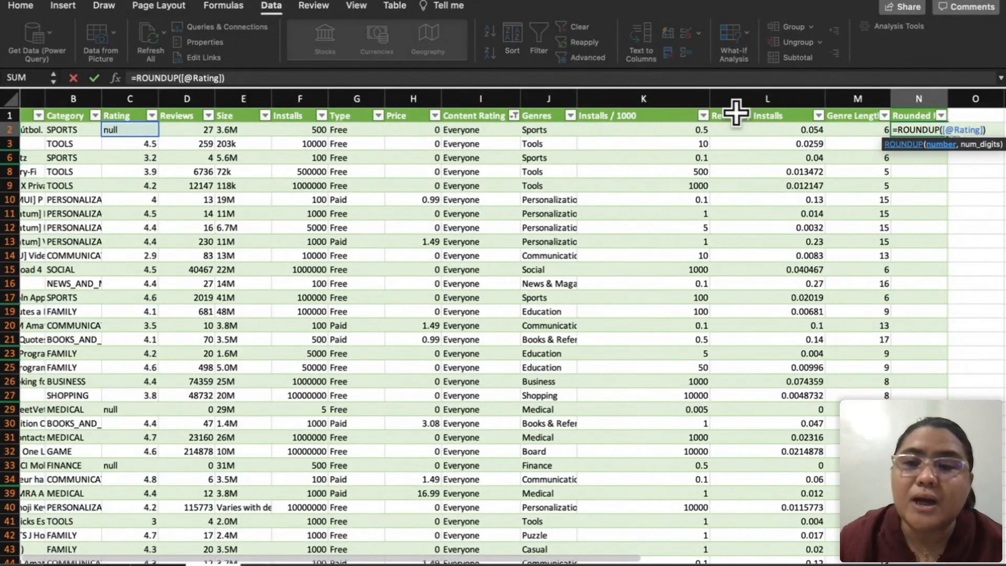
pyautogui.write(',1')
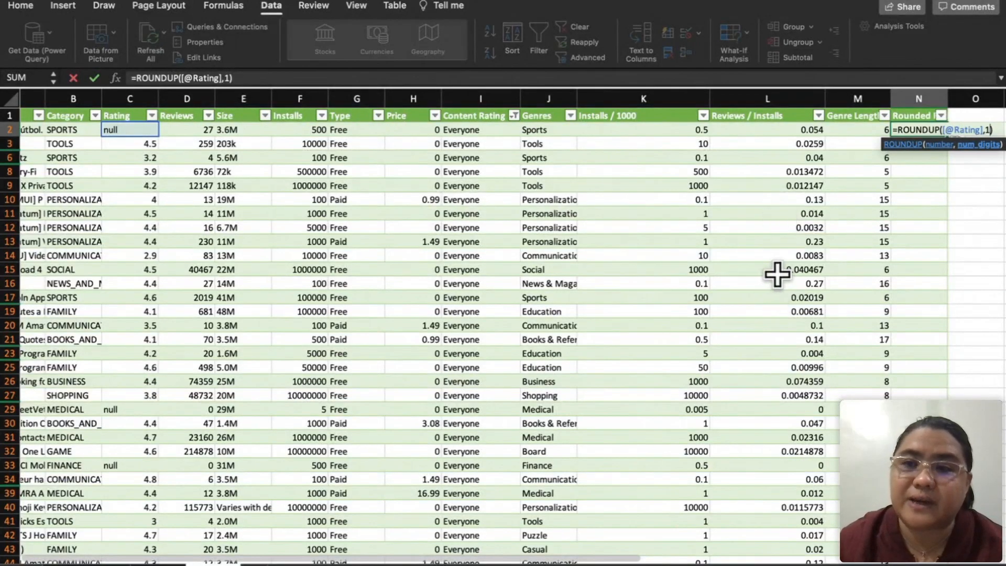
pyautogui.press('Return')
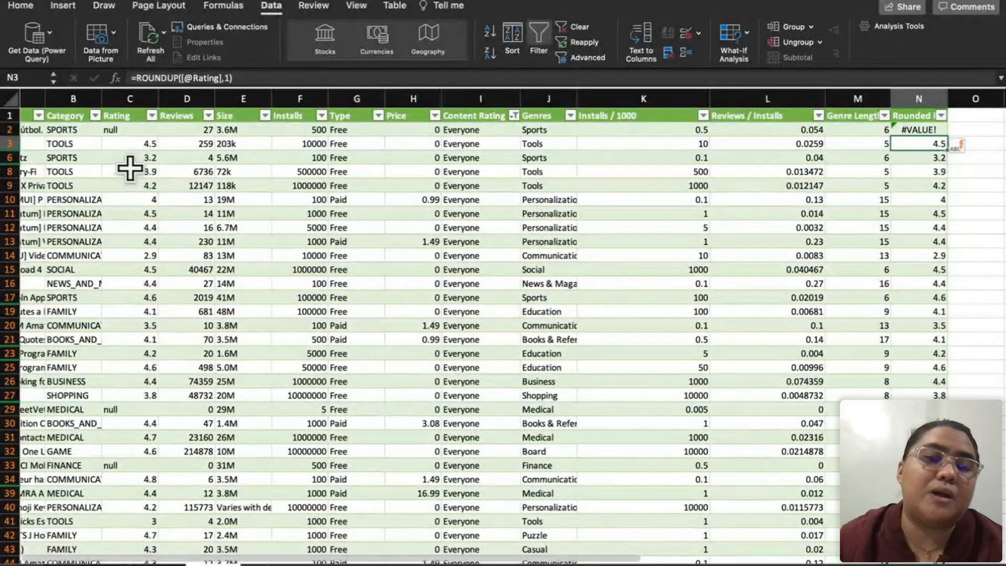
# Step: Inspect the results in N2 and N3 and widen column N to fit its full header
pyautogui.click(934, 130)
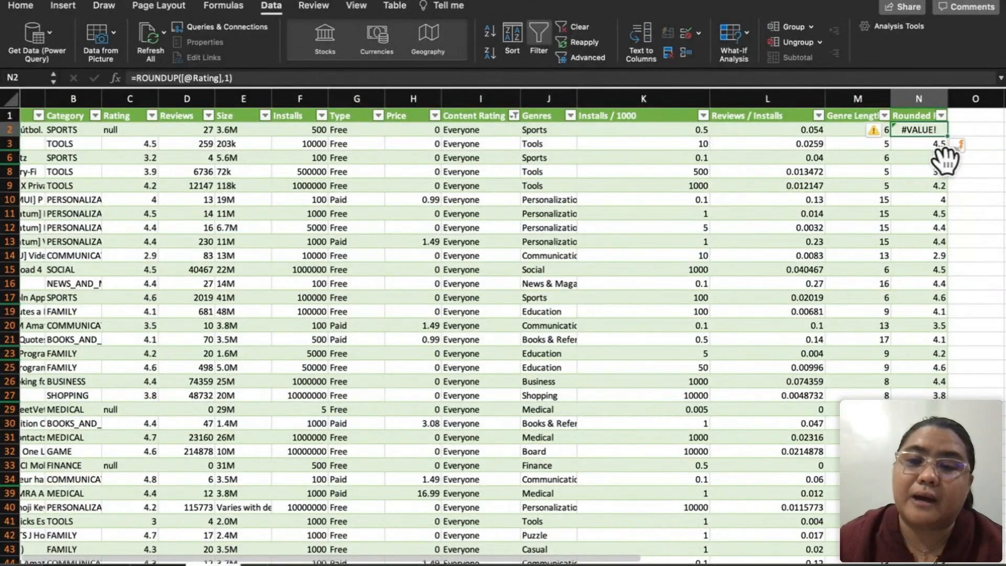
pyautogui.click(931, 144)
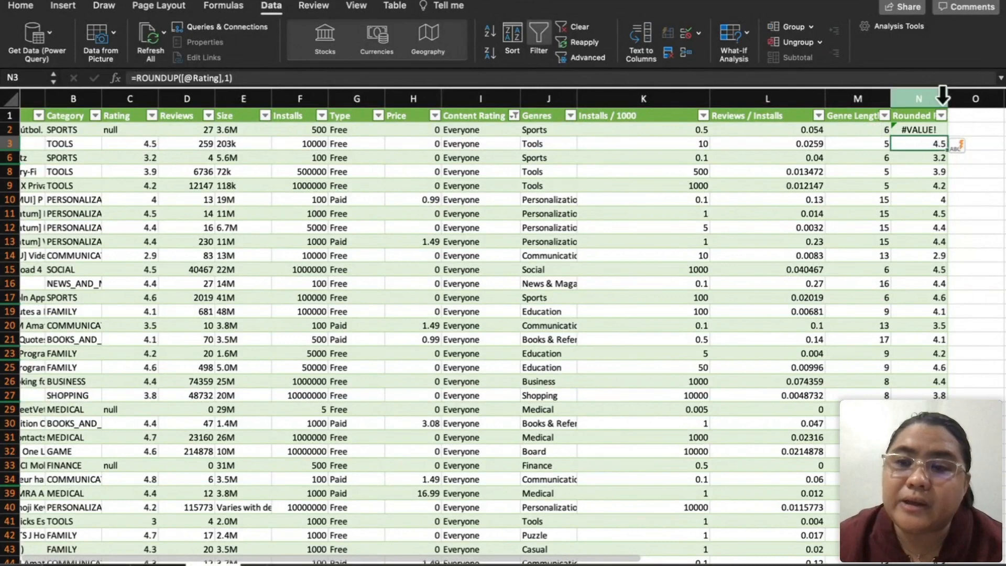
pyautogui.moveTo(948, 98); pyautogui.dragTo(971, 98)
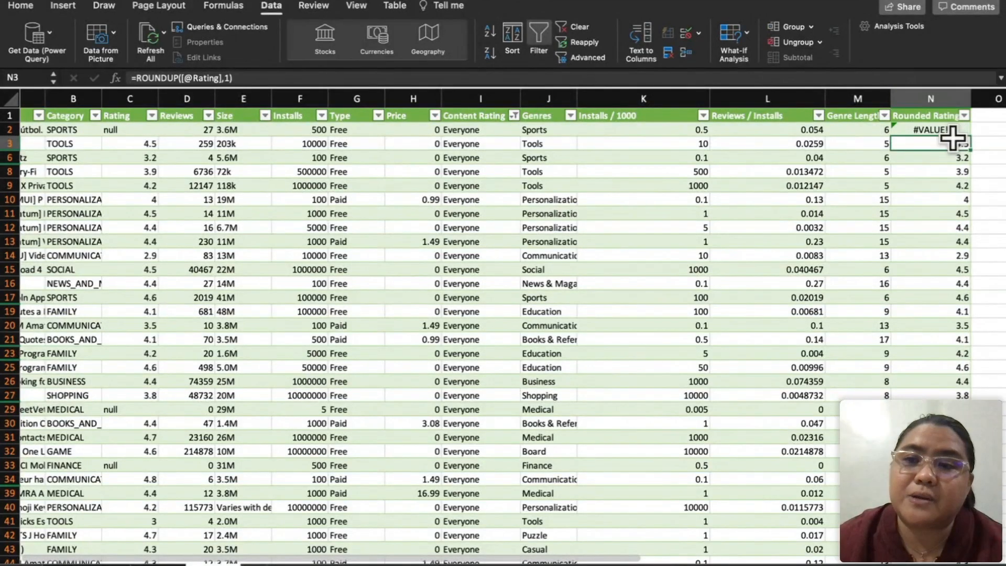
pyautogui.click(947, 128)
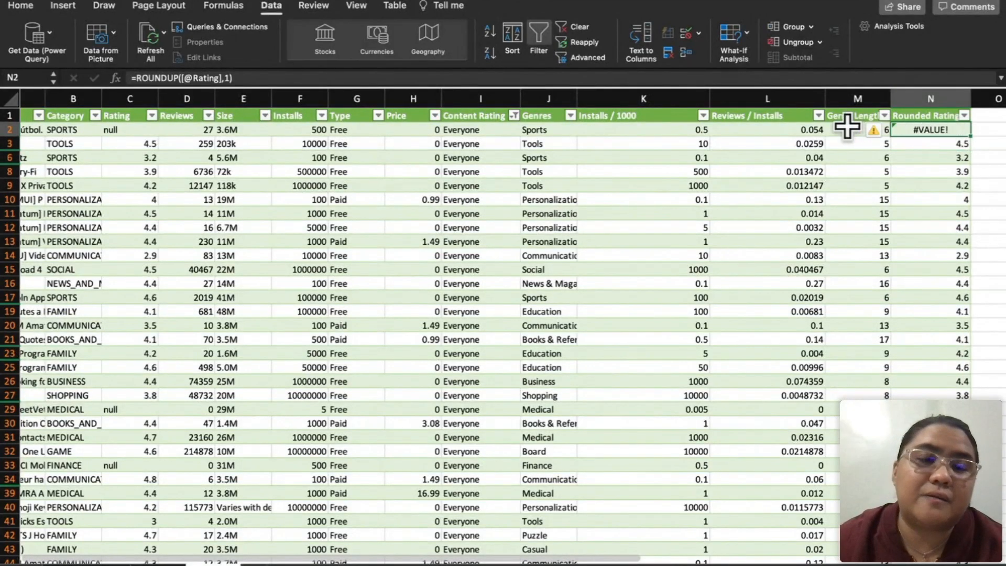
pyautogui.click(850, 79)
pyautogui.press('BackSpace')
pyautogui.press('BackSpace')
pyautogui.write('0)')
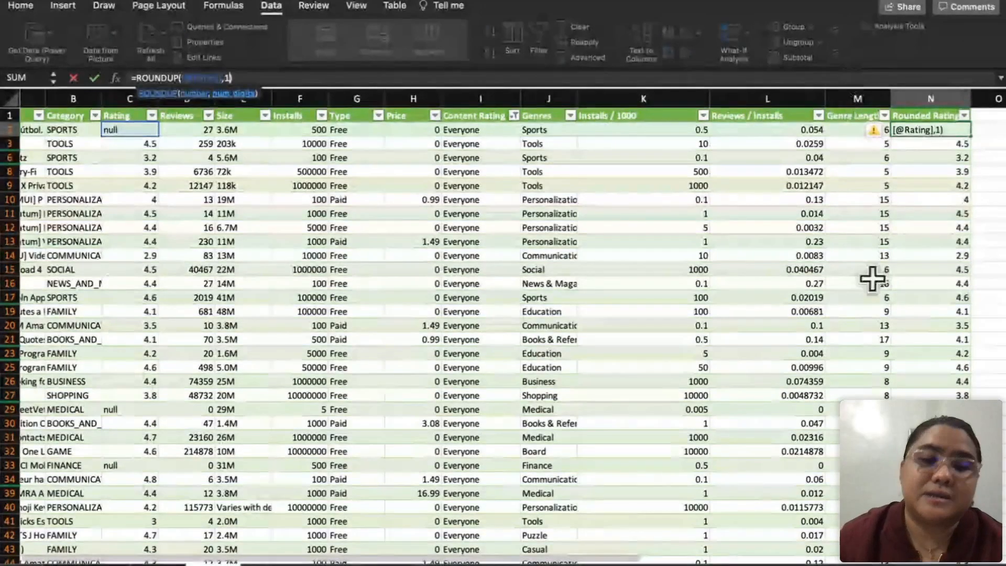
pyautogui.press('Return')
pyautogui.press('Return')
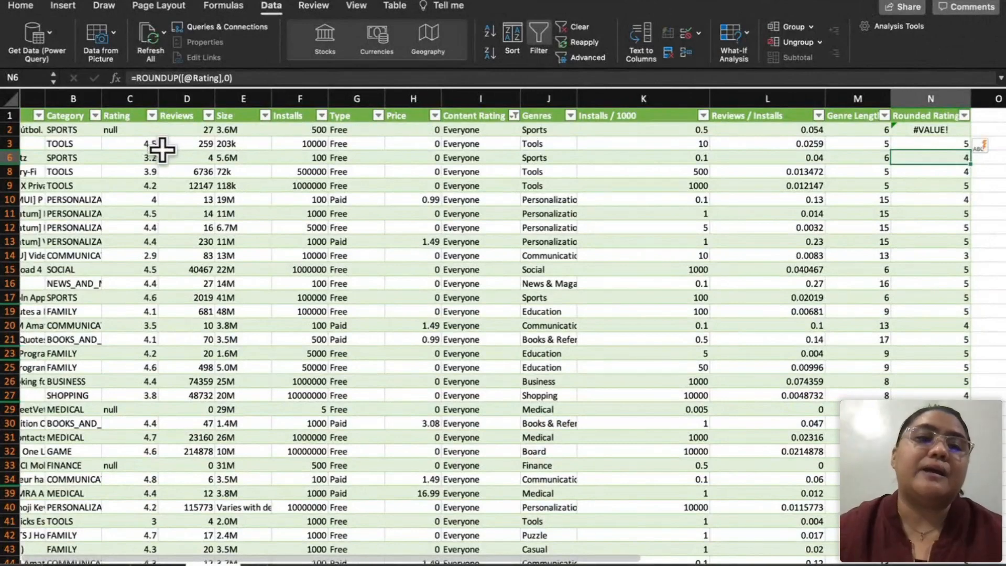
# Step: Compare the ratings in C3 and C6 with their rounded values in N3 and N6
pyautogui.click(145, 144)
pyautogui.click(954, 146)
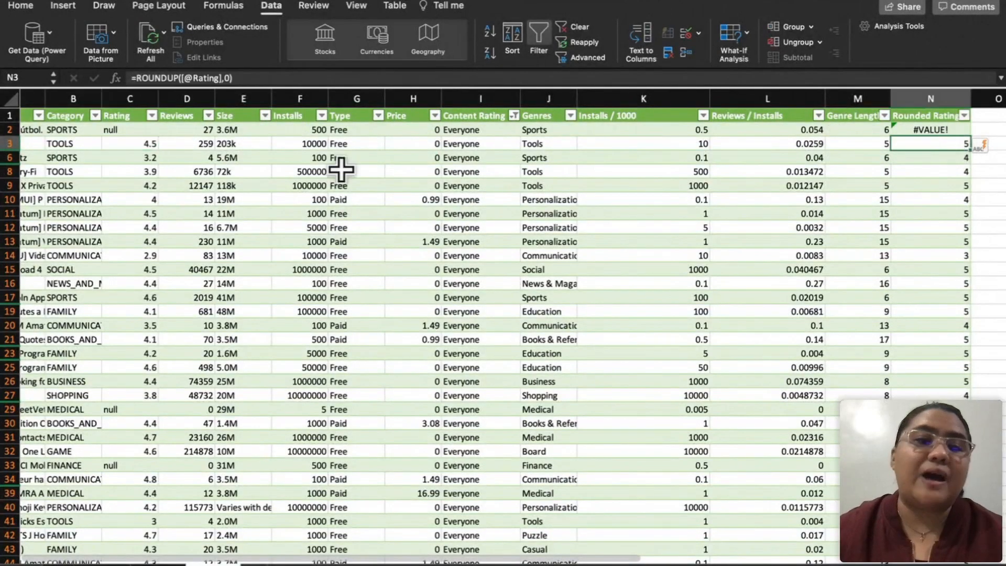
pyautogui.click(140, 157)
pyautogui.click(927, 159)
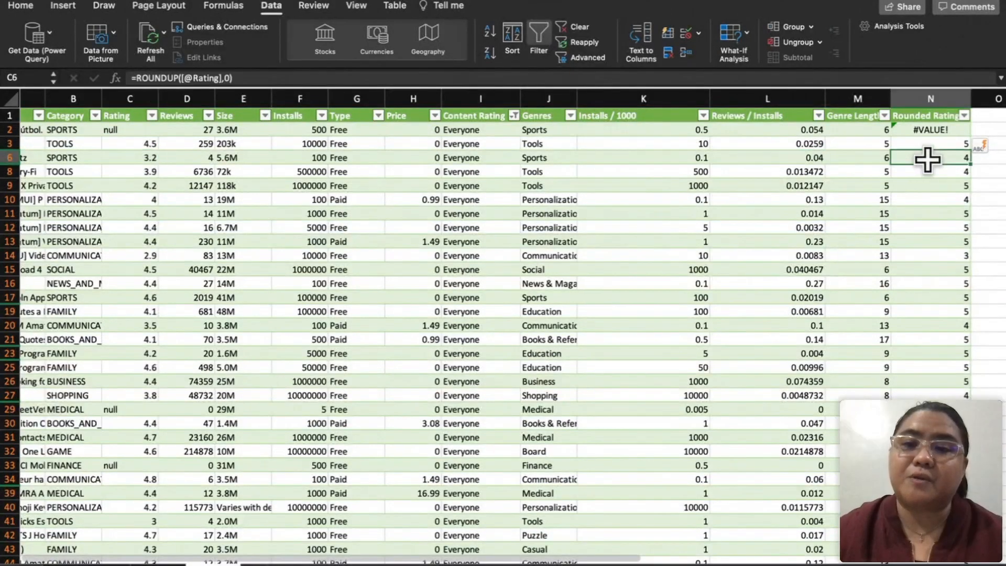
# Step: Rename the column N header to "Rounded UP Rating"
pyautogui.doubleClick(926, 115)
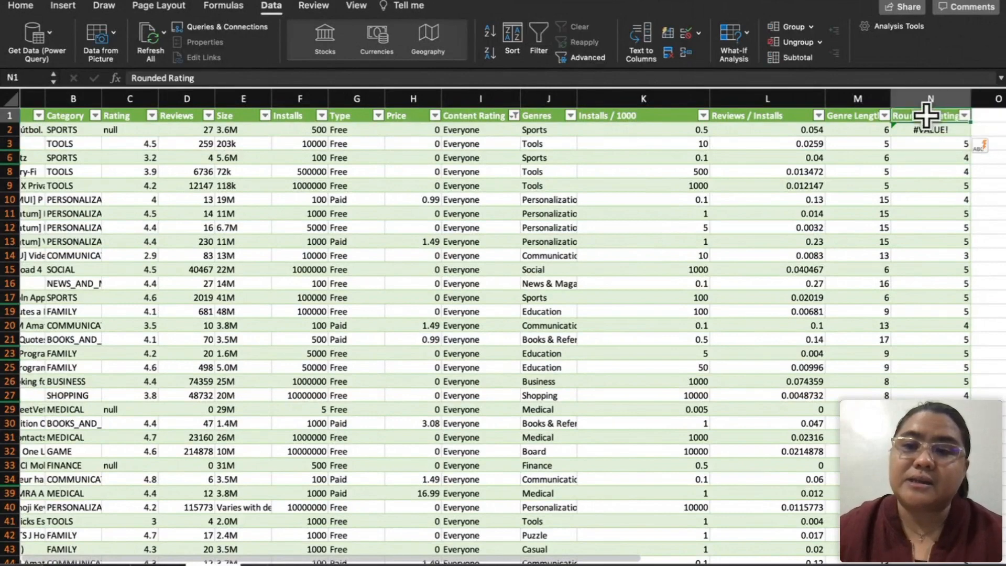
pyautogui.write('UP')
pyautogui.press('Return')
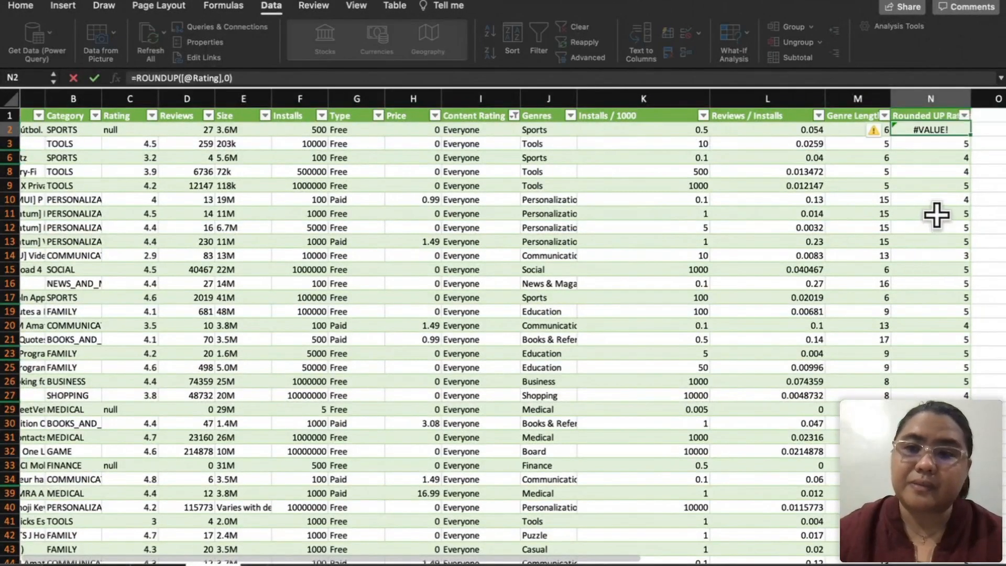
# Step: Add a "Round DOWN" header in O1 to start a new table column for rounded-down ratings
pyautogui.press('Up')
pyautogui.press('Right')
pyautogui.write('Roun')
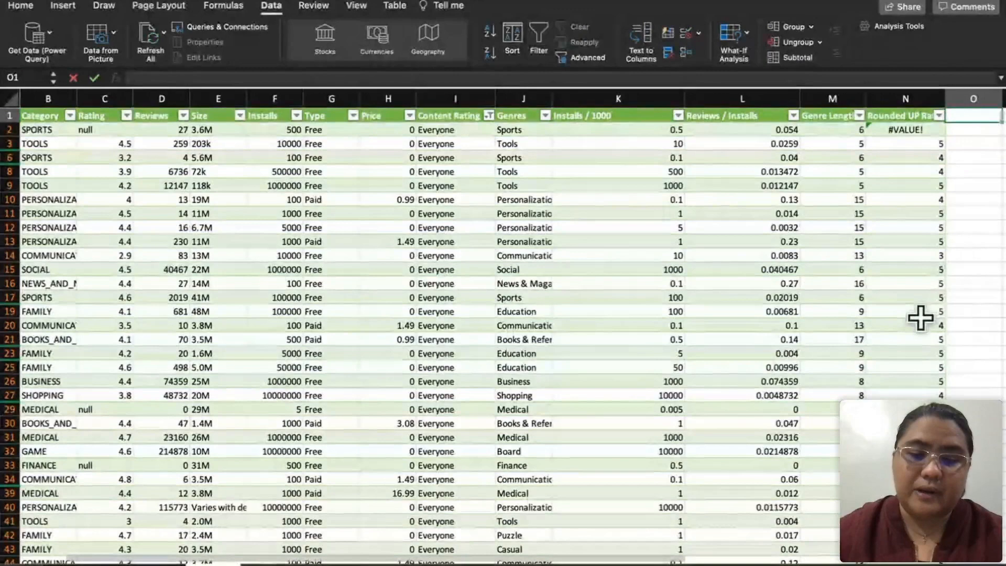
pyautogui.write('d DOWN Rating')
pyautogui.press('Return')
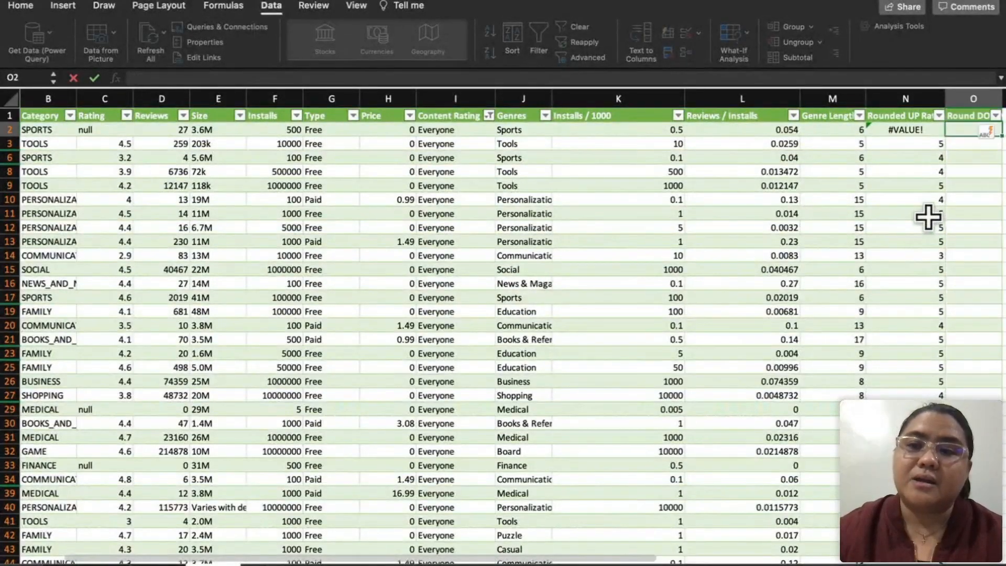
# Step: Enter =ROUND in O2 as a first attempt at the rounding-down formula
pyautogui.write('=ROUN')
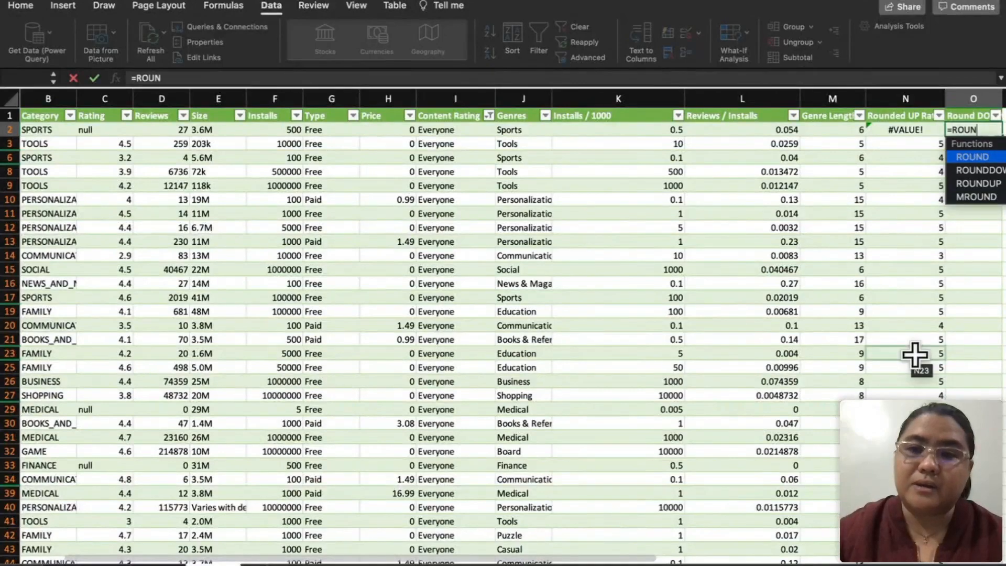
pyautogui.write('D')
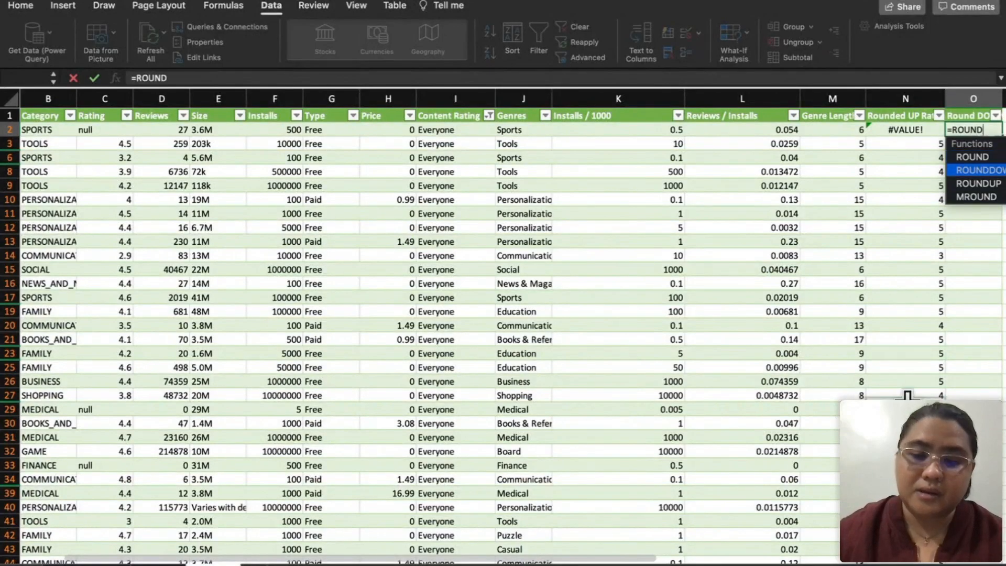
pyautogui.press('Return')
pyautogui.hscroll(2, 967, 175)
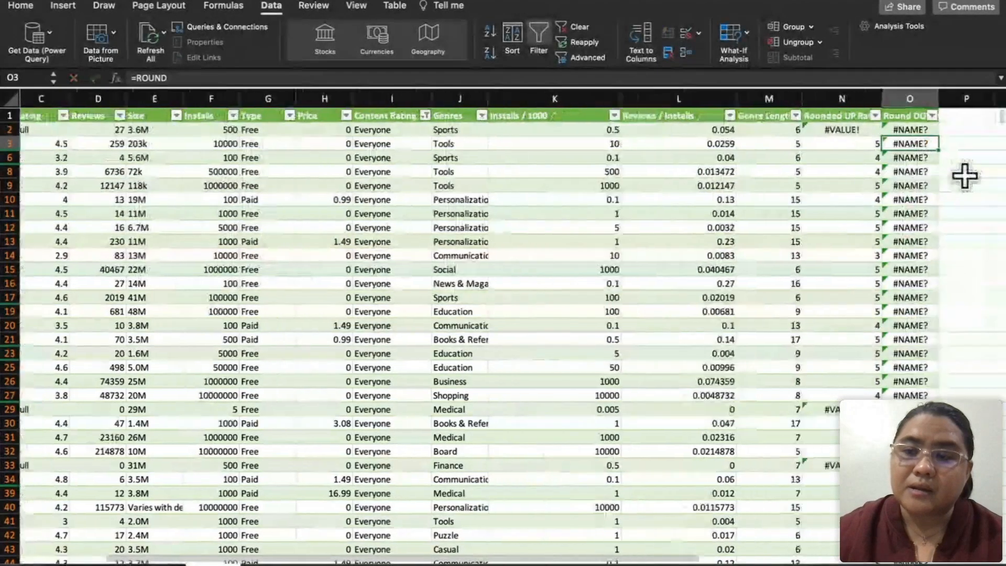
pyautogui.doubleClick(899, 130)
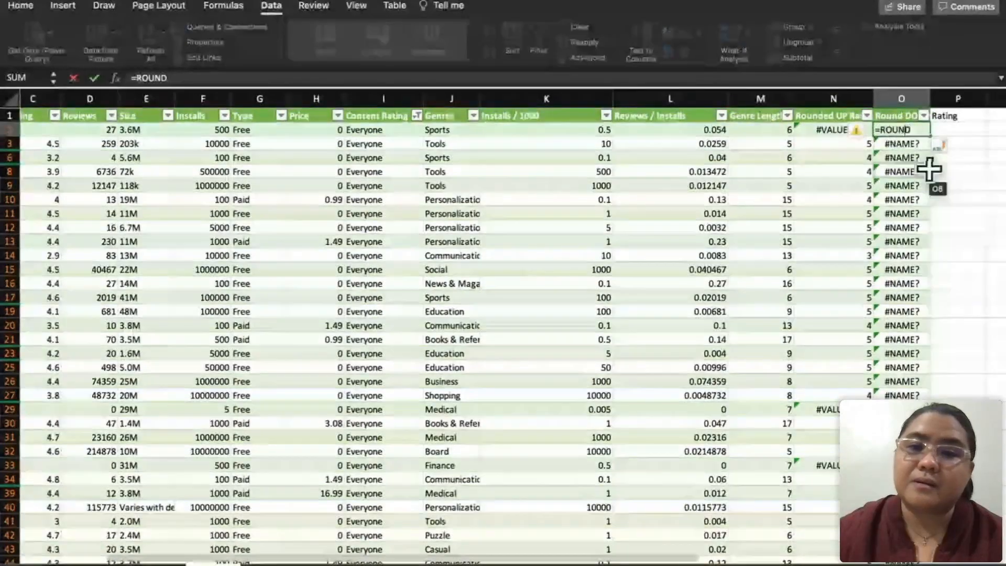
pyautogui.press('Right')
pyautogui.write('OWN')
pyautogui.press('BackSpace')
pyautogui.press('BackSpace')
pyautogui.press('BackSpace')
pyautogui.press('BackSpace')
pyautogui.press('BackSpace')
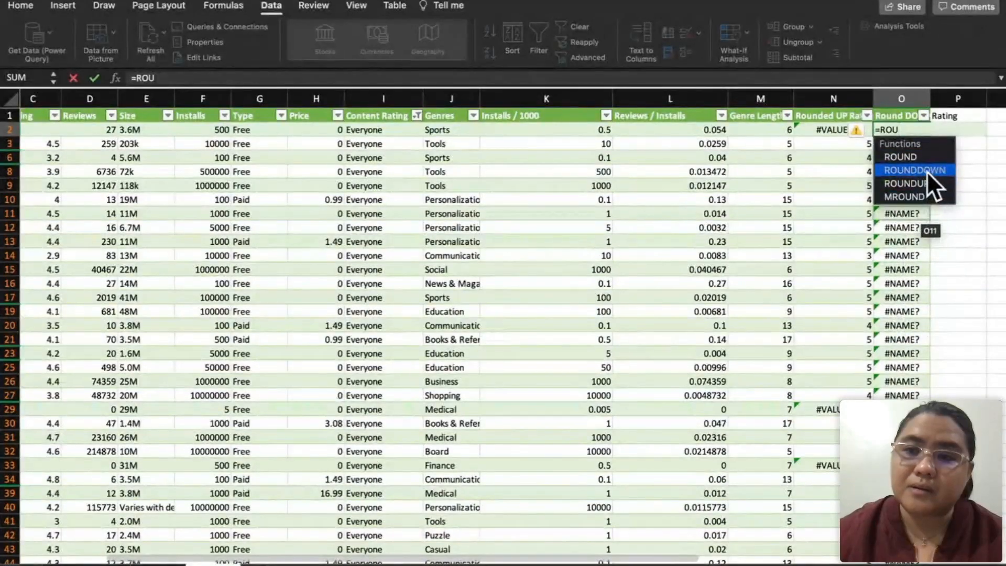
pyautogui.press('Tab')
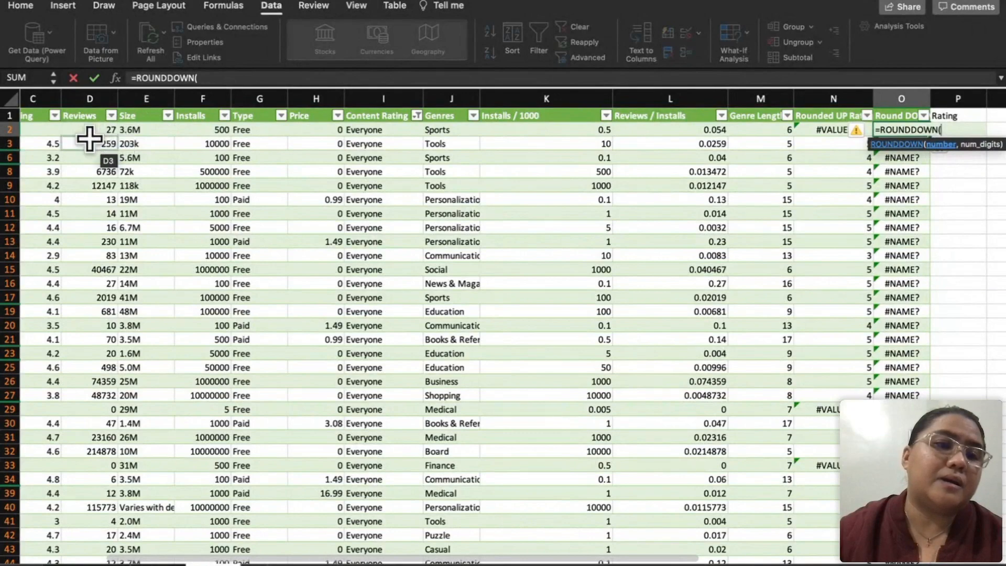
pyautogui.click(56, 134)
pyautogui.write(',')
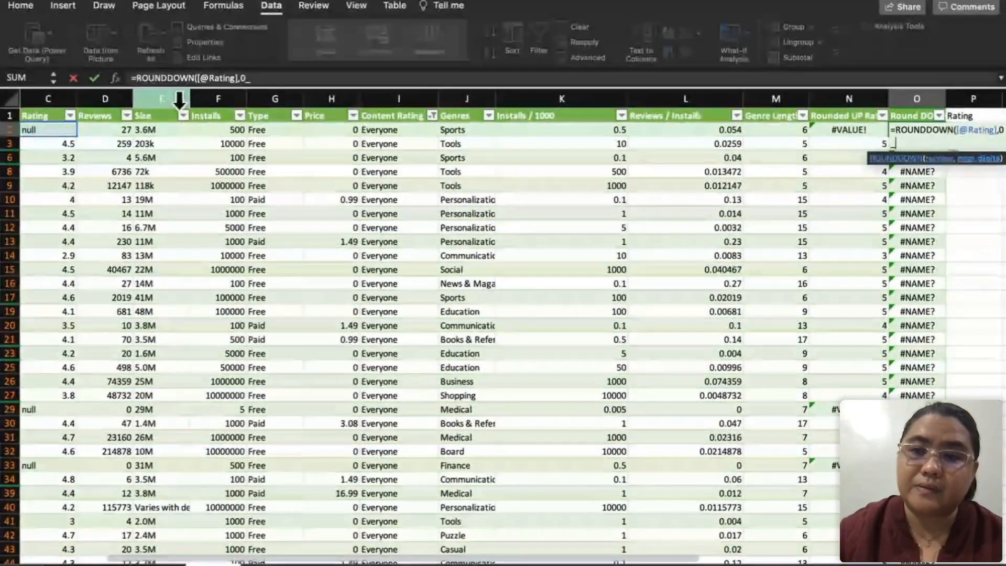
pyautogui.write('0')
pyautogui.press('Return')
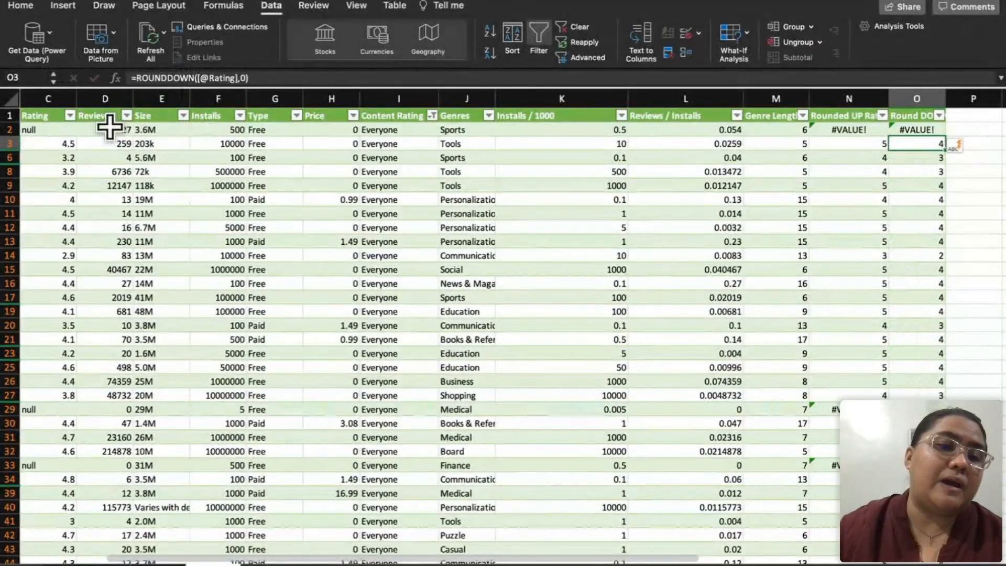
pyautogui.click(114, 110)
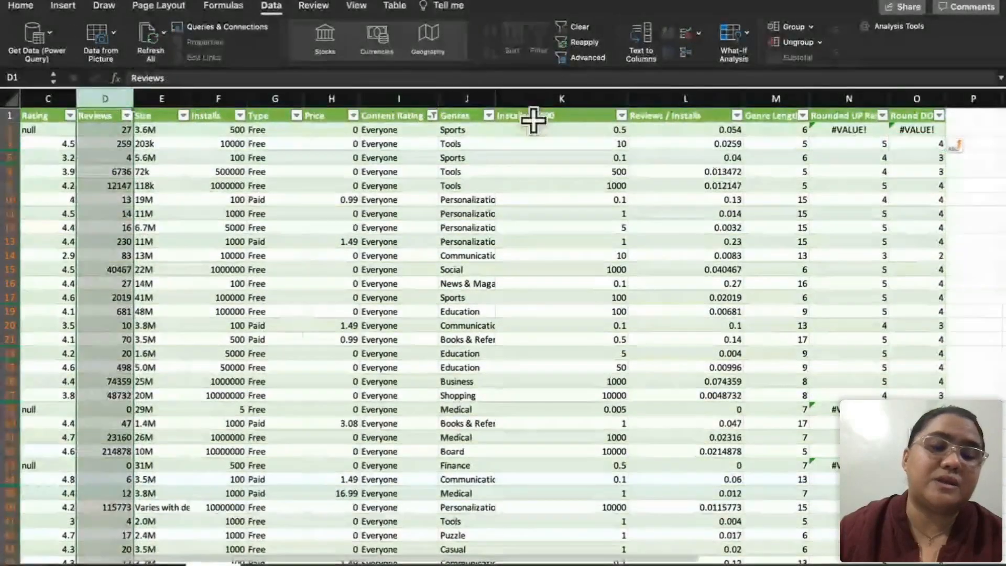
pyautogui.click(982, 114)
pyautogui.write('Rounded')
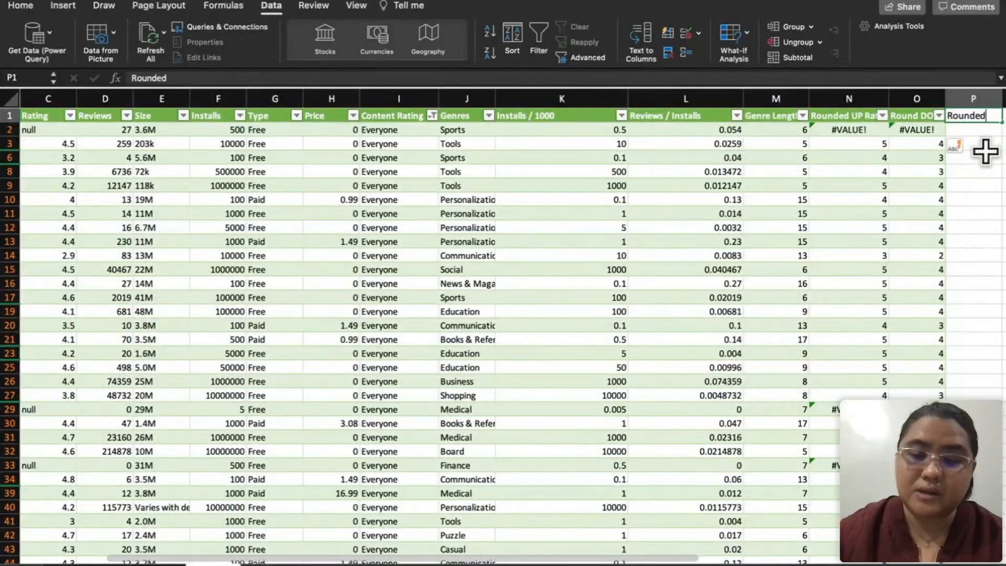
pyautogui.press('BackSpace')
pyautogui.press('BackSpace')
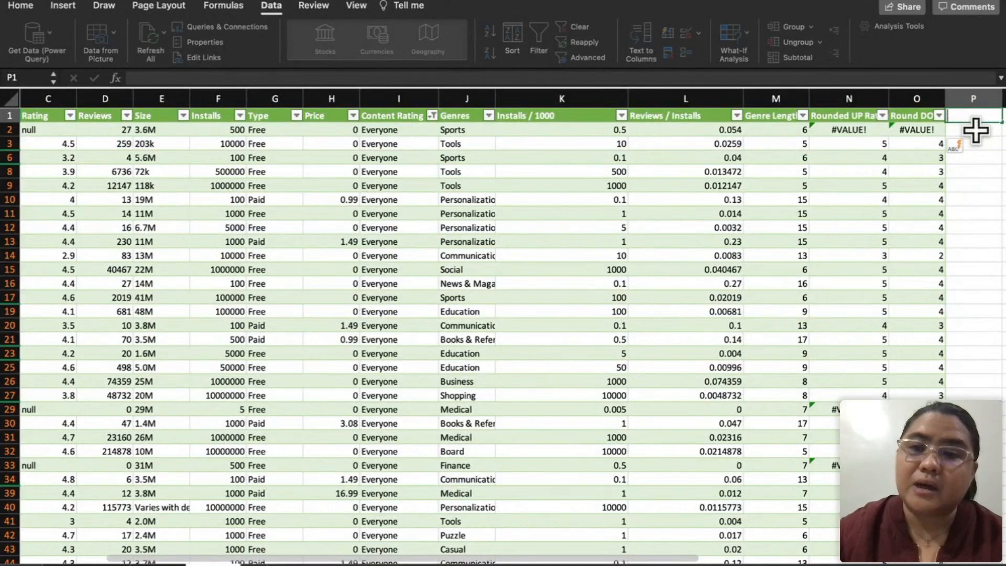
pyautogui.click(700, 223)
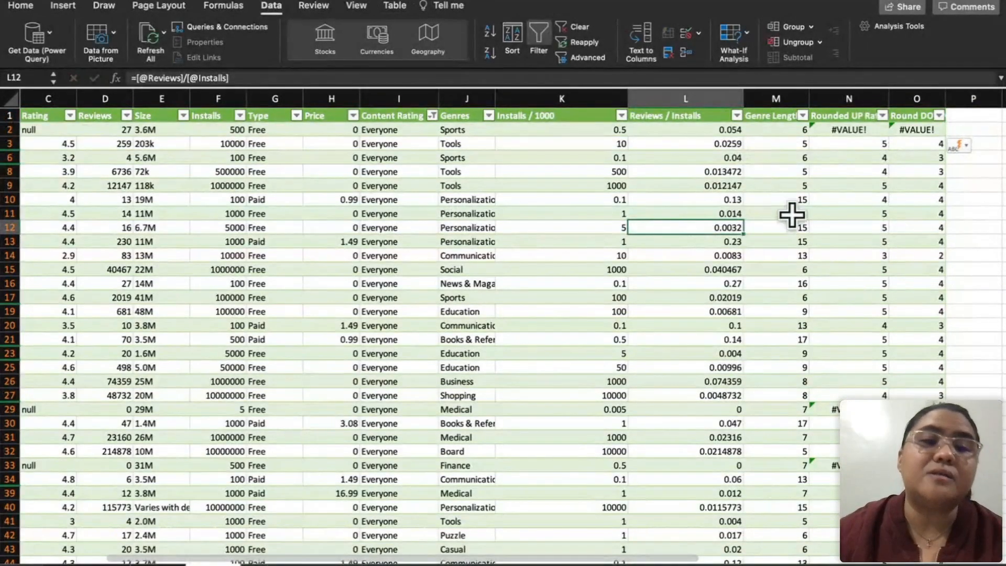
pyautogui.click(964, 131)
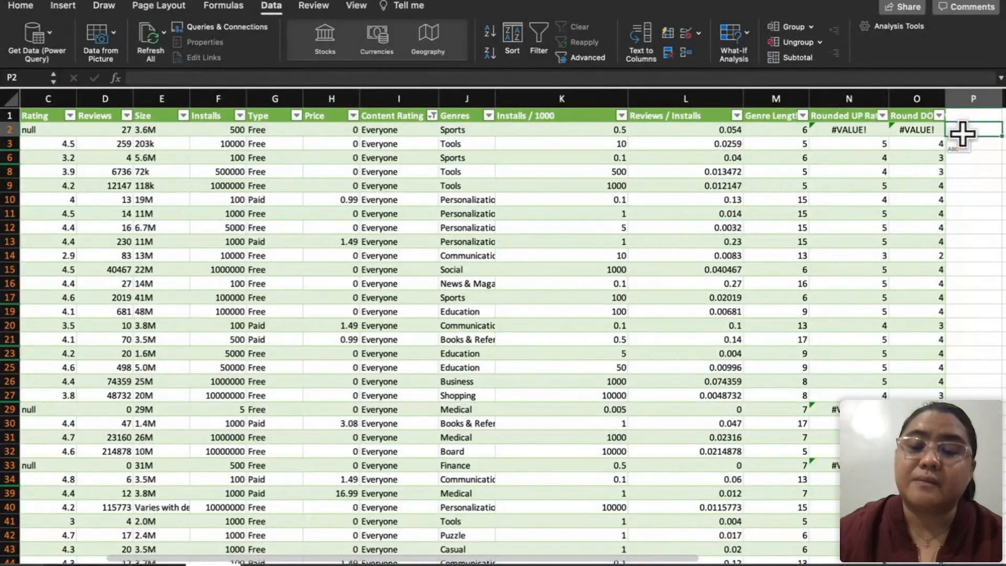
pyautogui.write('=')
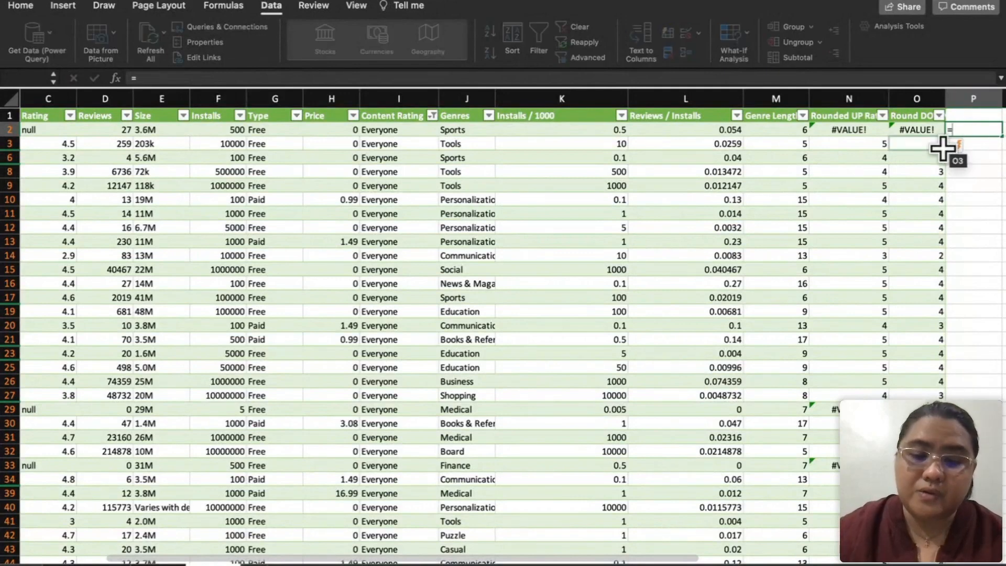
pyautogui.write('h')
pyautogui.press('BackSpace')
pyautogui.press('Escape')
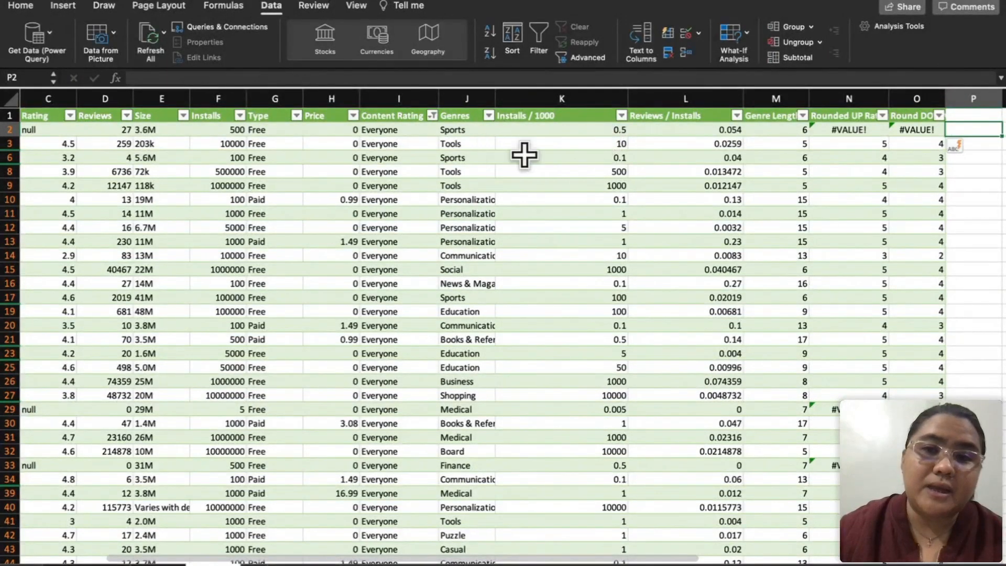
# Step: Widen the Genres column so that the full genre names fit
pyautogui.click(403, 116)
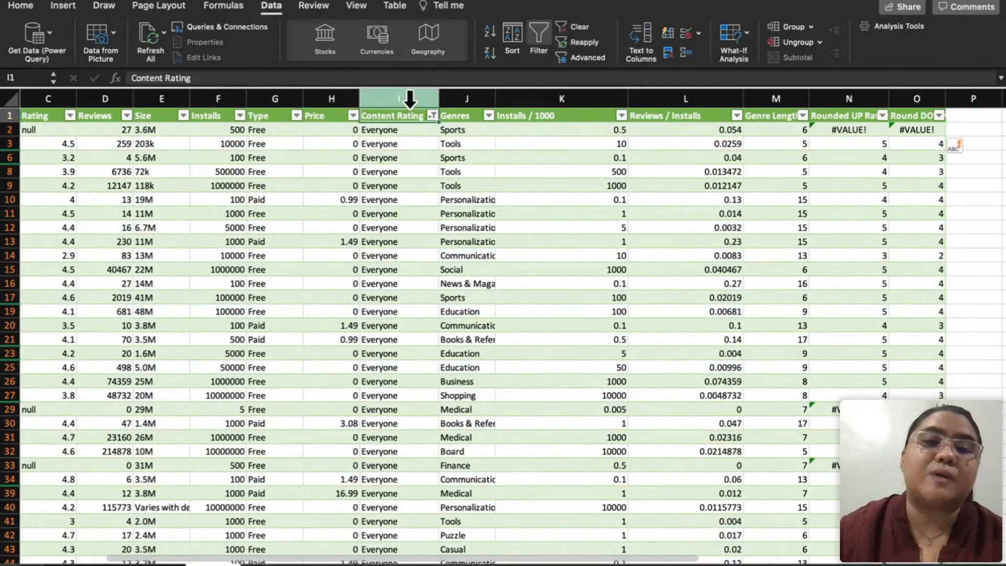
pyautogui.click(404, 99)
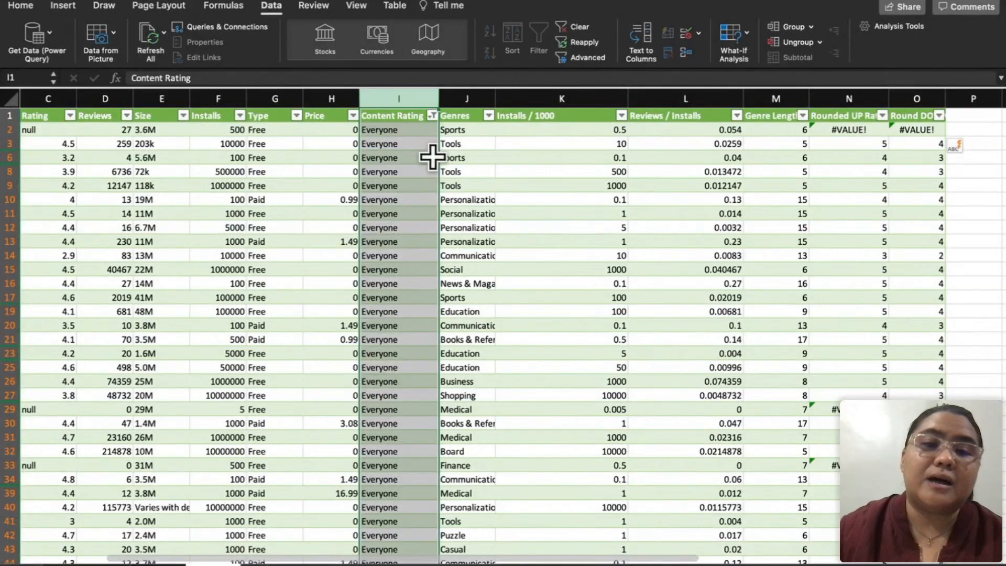
pyautogui.moveTo(492, 91); pyautogui.dragTo(597, 94)
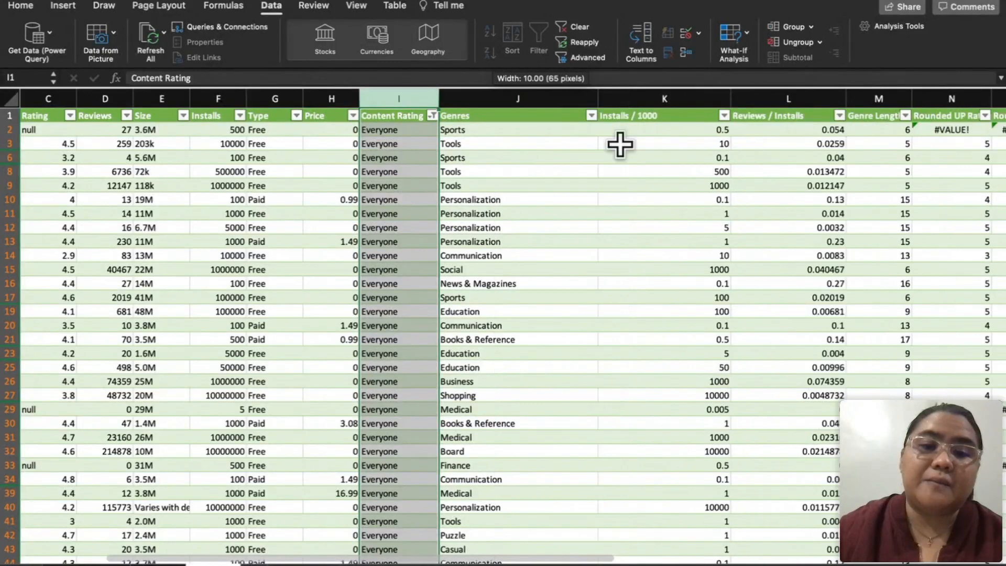
# Step: Add a "Genres Multiple" header in P1 to start a new table column after the rounded-down ratings
pyautogui.hscroll(2, 620, 144)
pyautogui.hscroll(2, 620, 144)
pyautogui.click(838, 114)
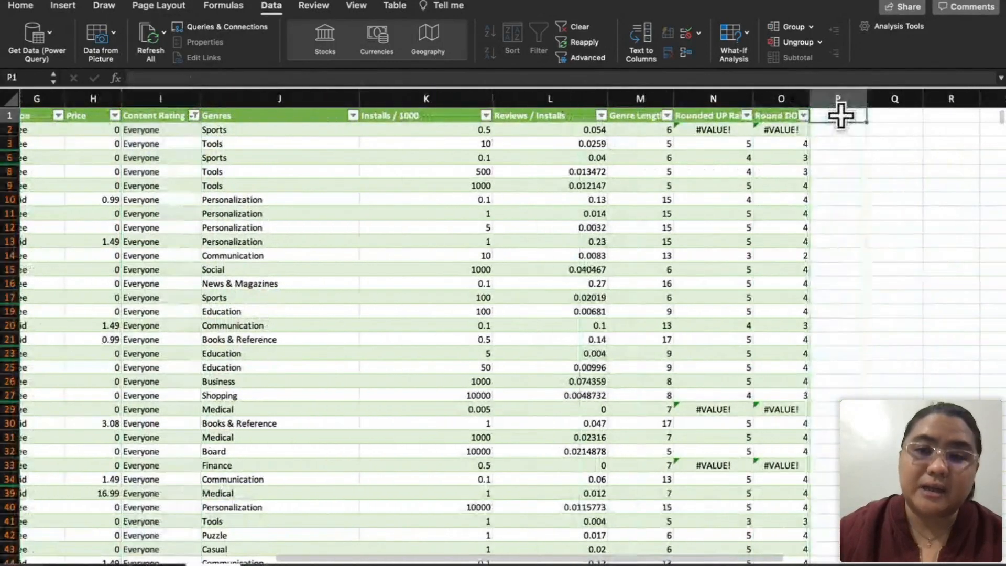
pyautogui.write('Genres')
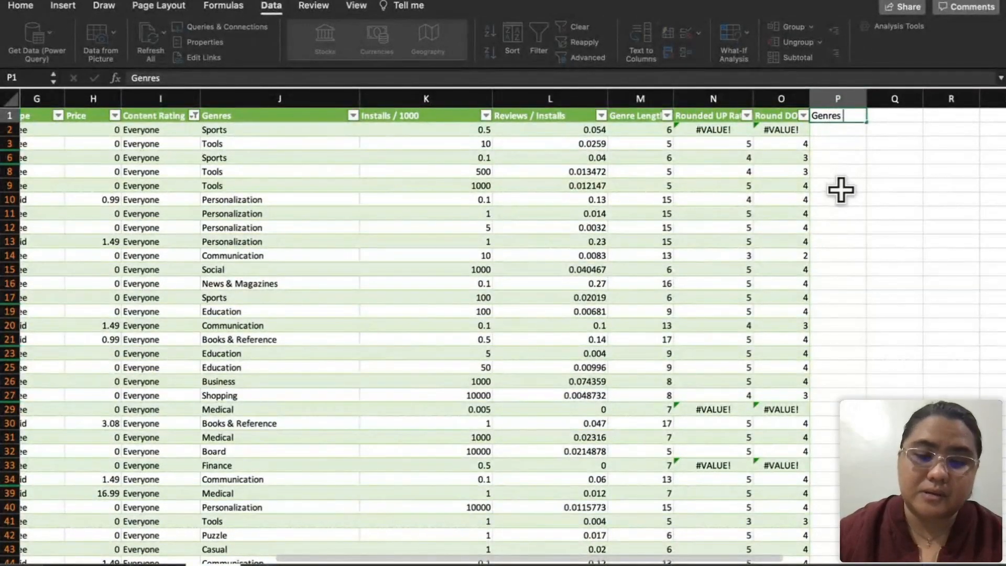
pyautogui.write(' M')
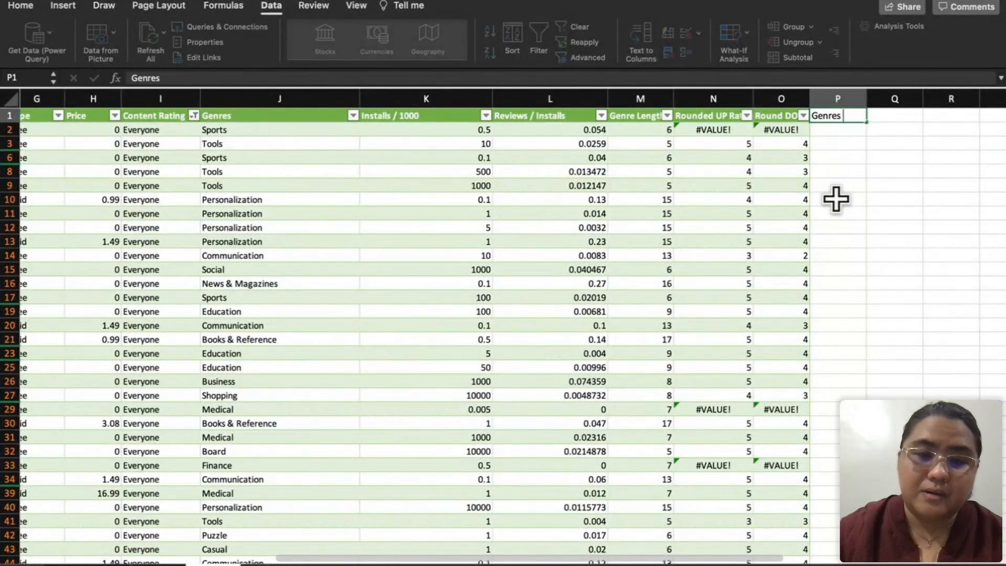
pyautogui.write('ultiple')
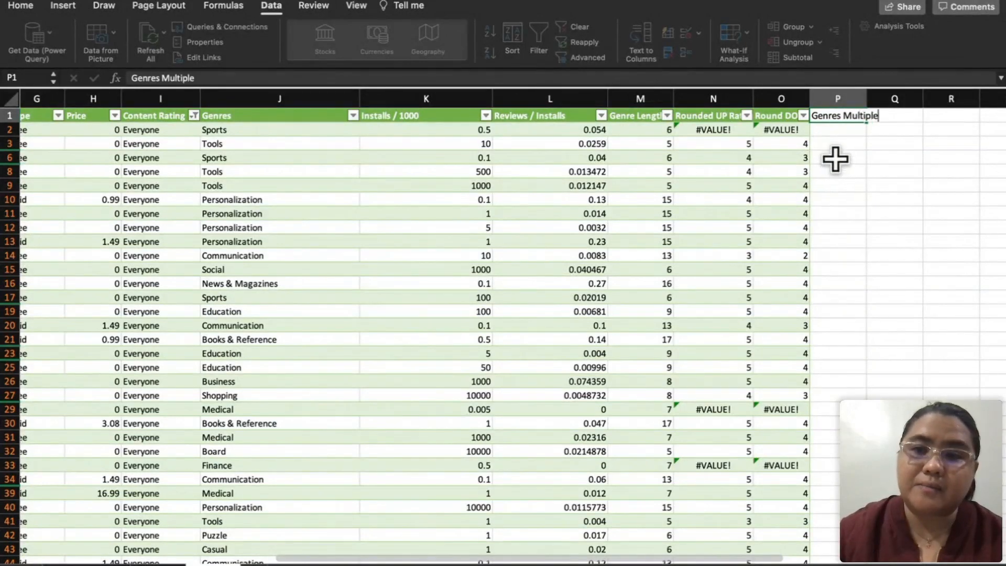
pyautogui.click(835, 130)
pyautogui.write('=')
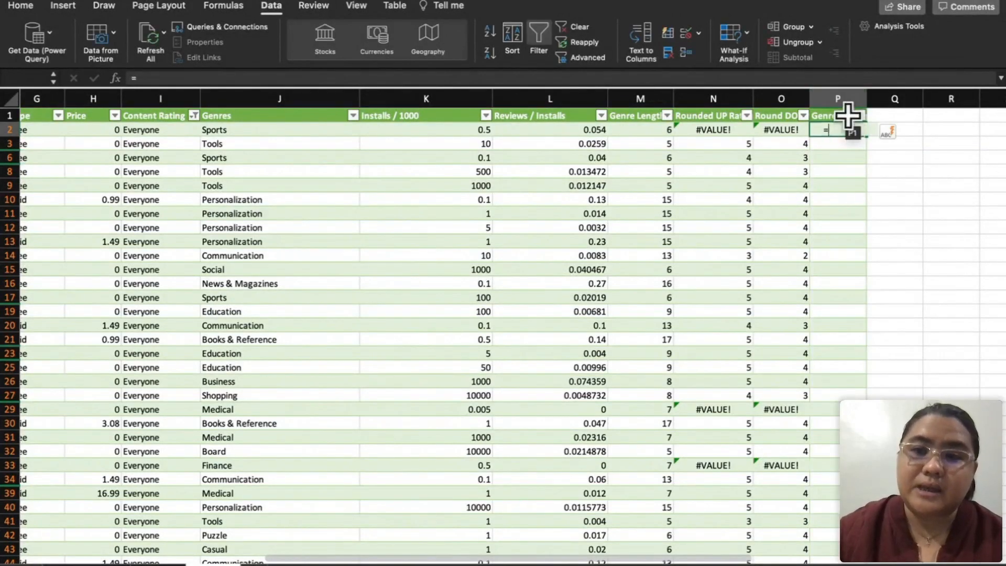
pyautogui.write('TEXTSPL')
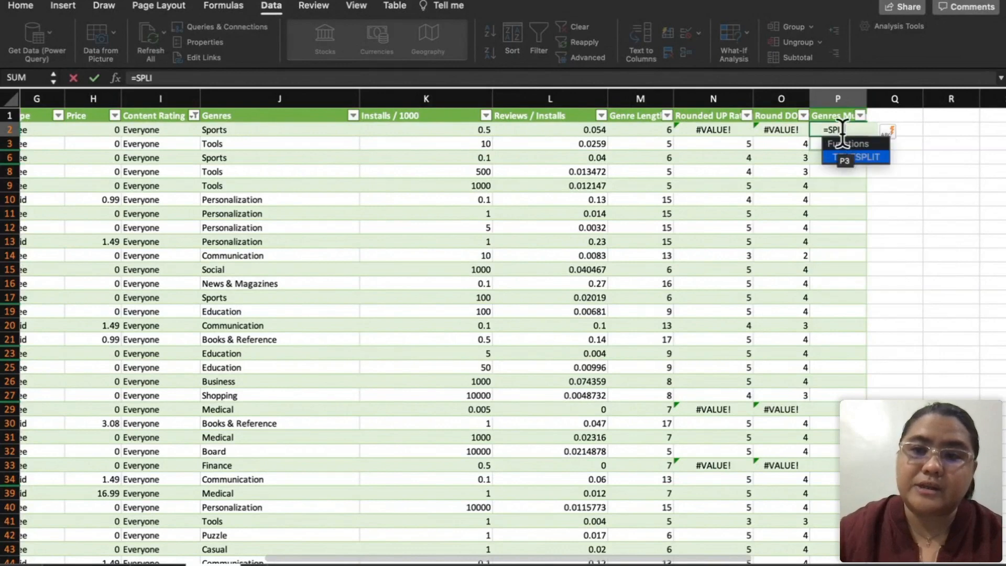
pyautogui.write('I')
pyautogui.click(863, 155)
pyautogui.click(864, 158)
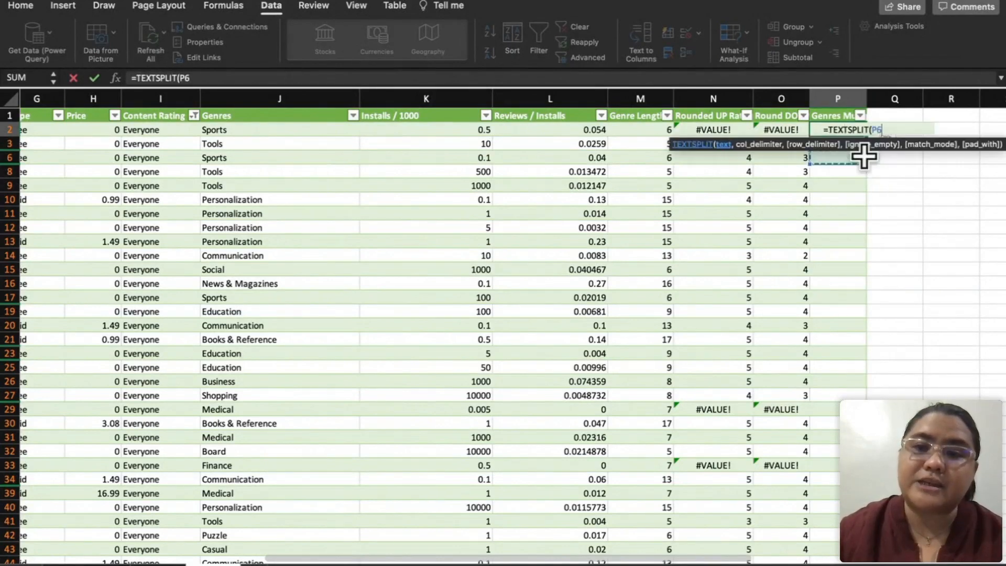
pyautogui.press('BackSpace')
pyautogui.press('BackSpace')
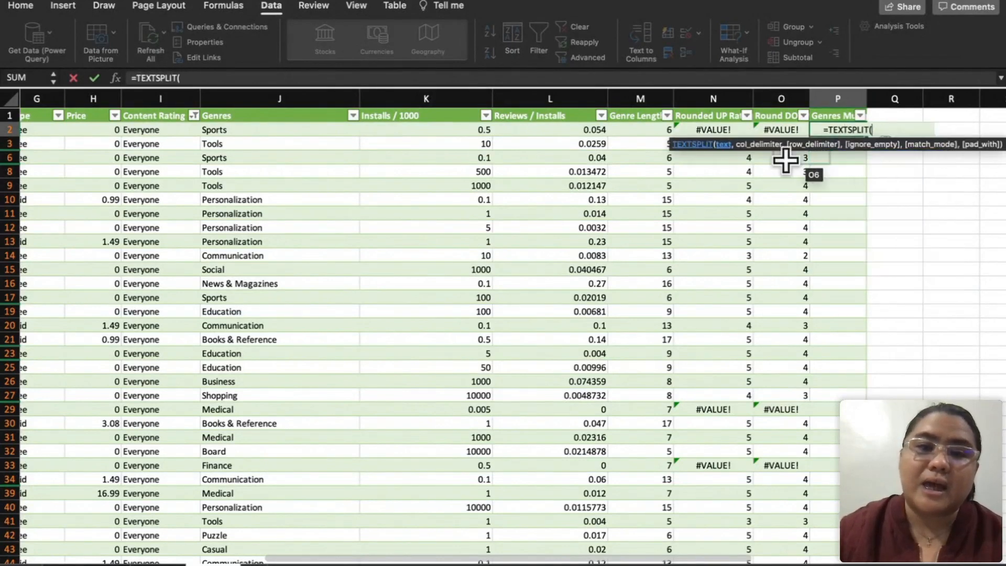
pyautogui.click(320, 131)
pyautogui.write(',')
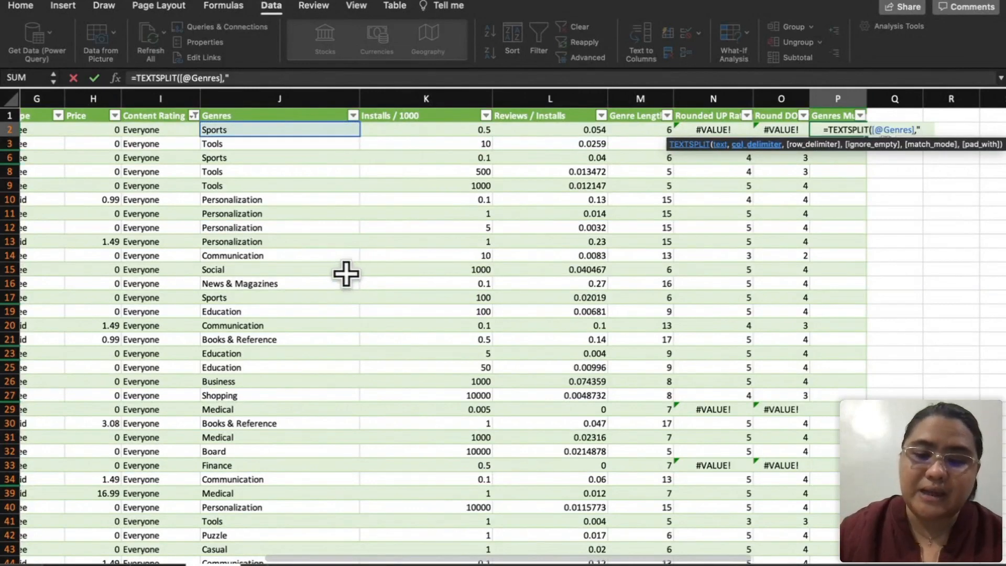
pyautogui.write('";"')
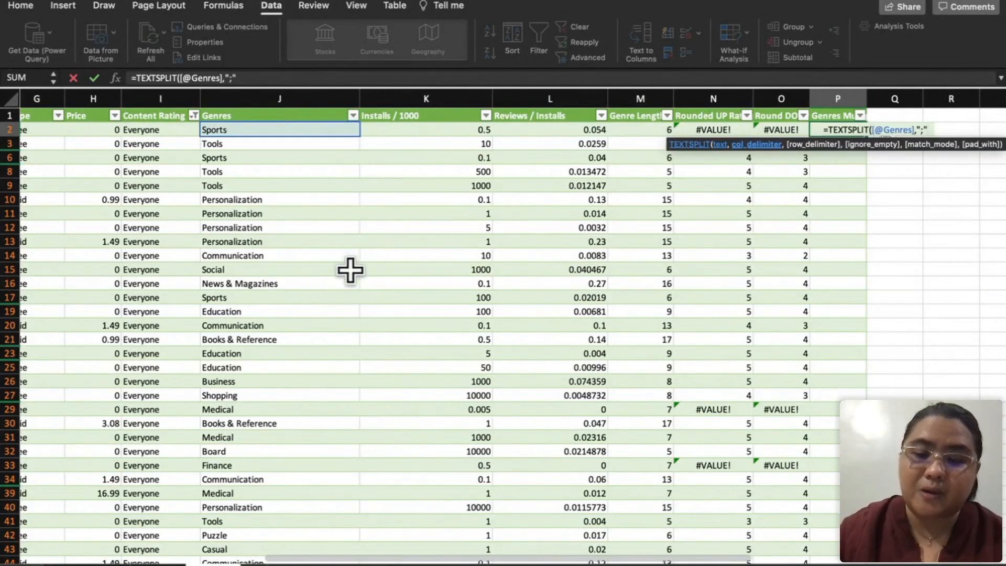
pyautogui.write(')')
pyautogui.press('Return')
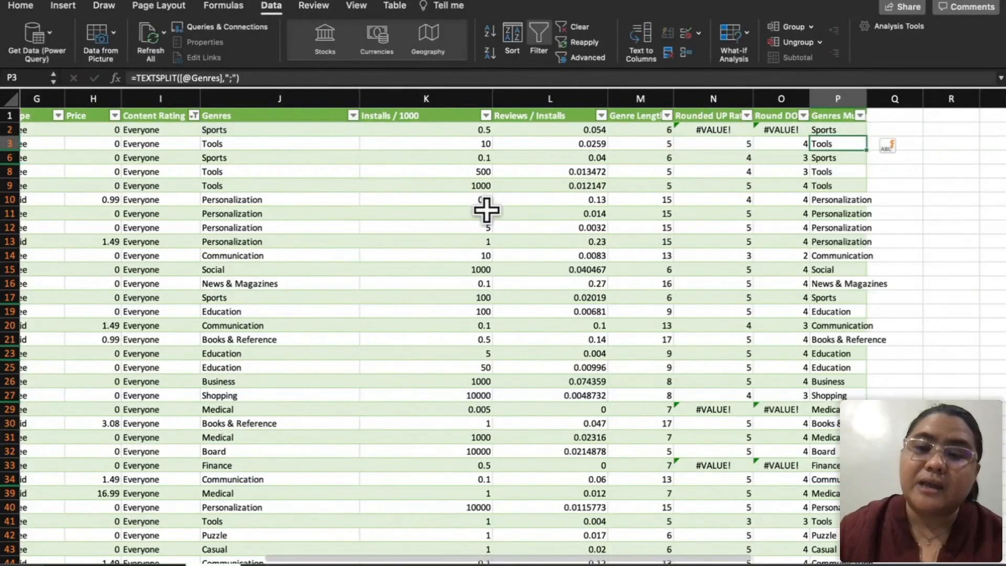
# Step: Look down the Genres Multiple column to examine how rows with single and multiple genres were split
pyautogui.scroll(-5, 862, 251)
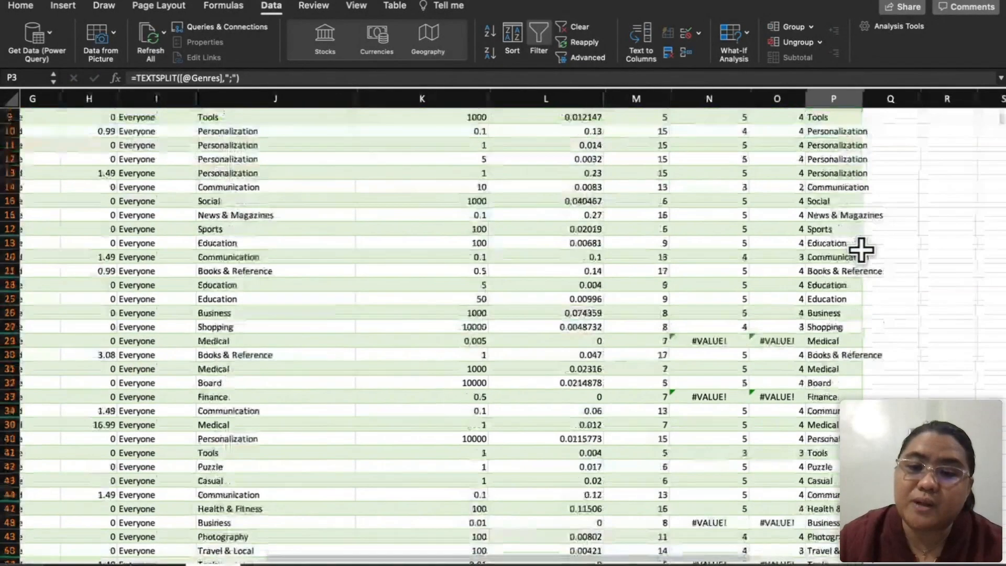
pyautogui.scroll(-10, 862, 252)
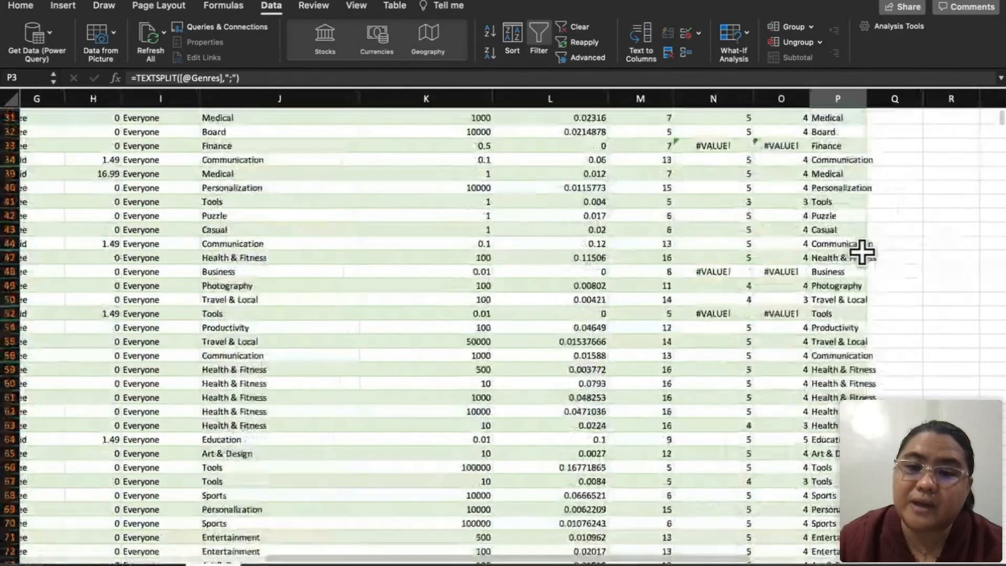
pyautogui.scroll(-15, 861, 252)
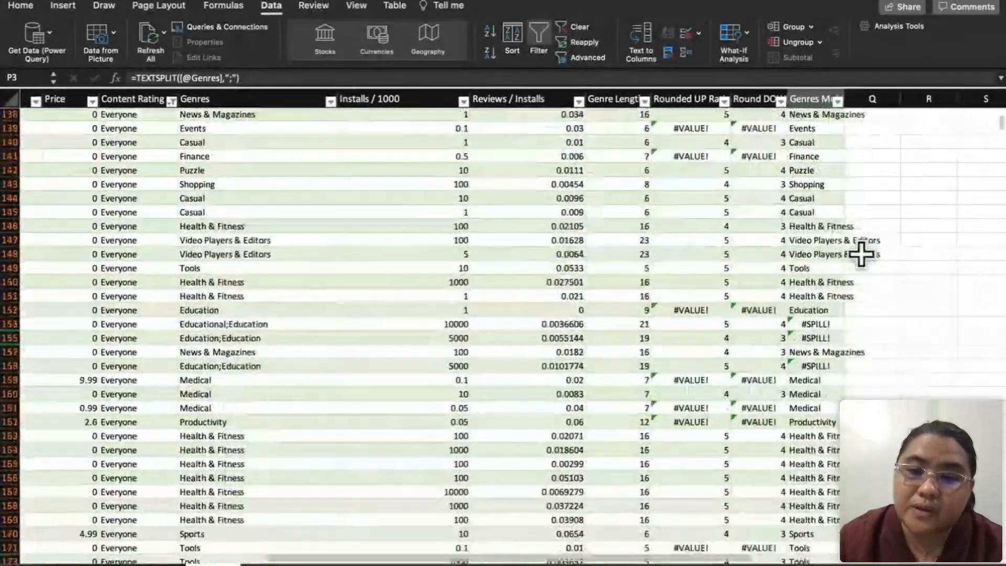
pyautogui.hscroll(1, 862, 262)
pyautogui.click(816, 342)
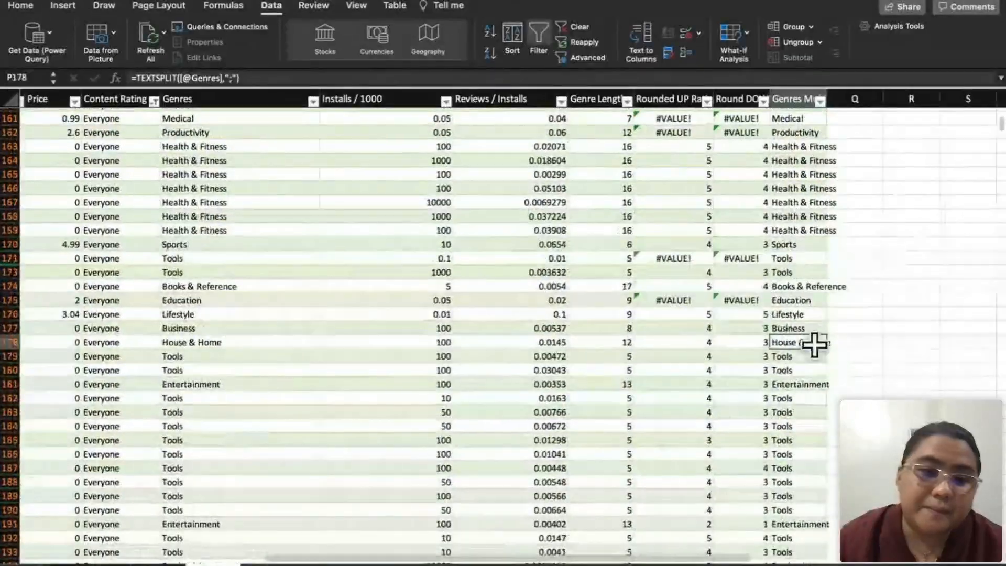
pyautogui.scroll(-10, 802, 344)
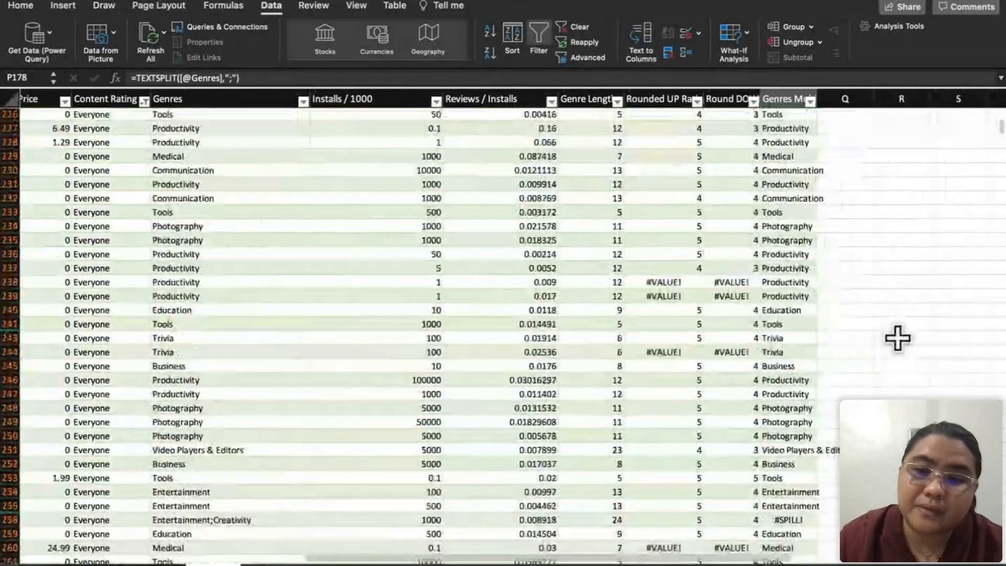
pyautogui.scroll(-2, 886, 346)
pyautogui.click(809, 393)
pyautogui.scroll(-5, 812, 394)
pyautogui.scroll(20, 809, 393)
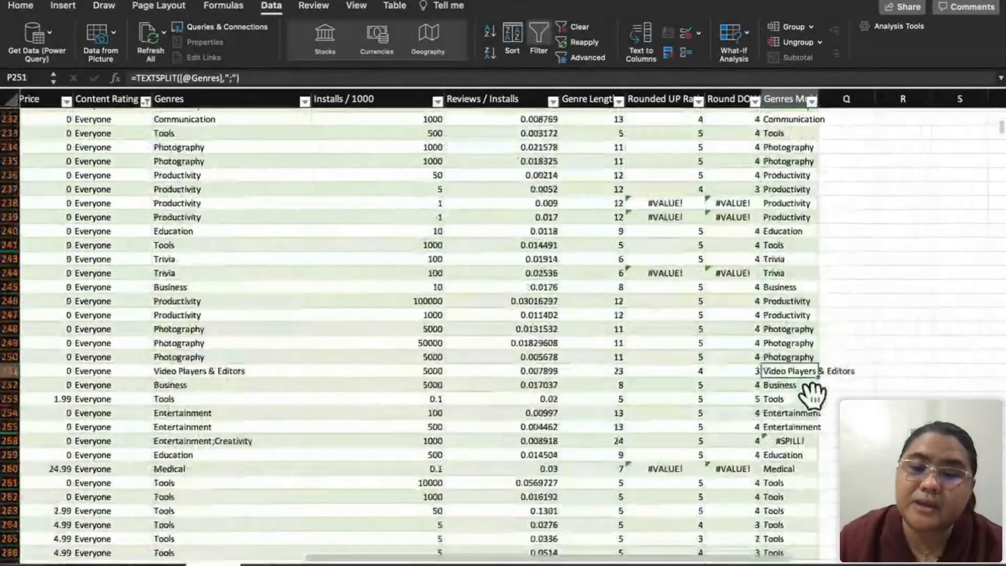
pyautogui.hscroll(-1, 809, 322)
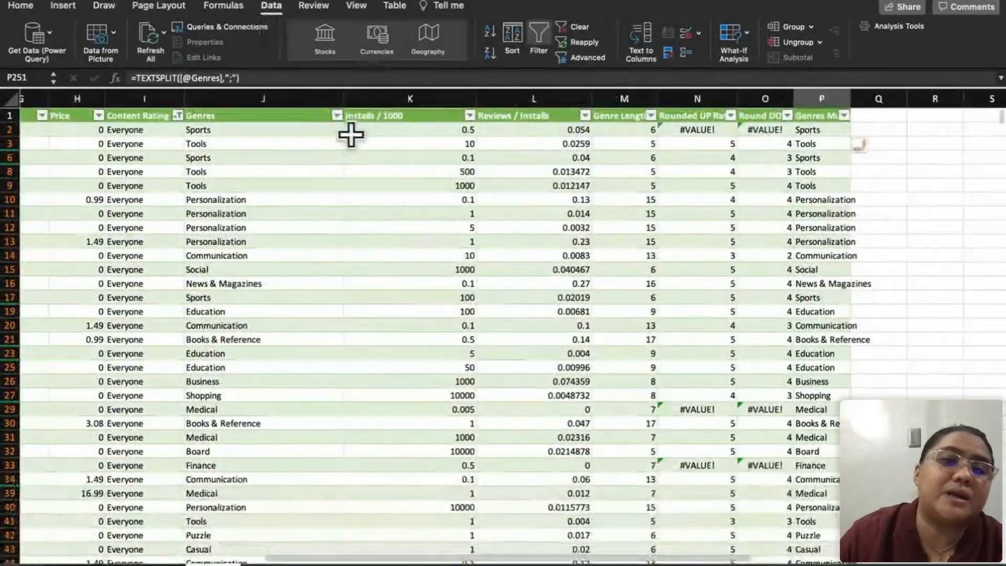
# Step: Filter the Genres column to show only "Action;Action & Adventure"
pyautogui.click(337, 116)
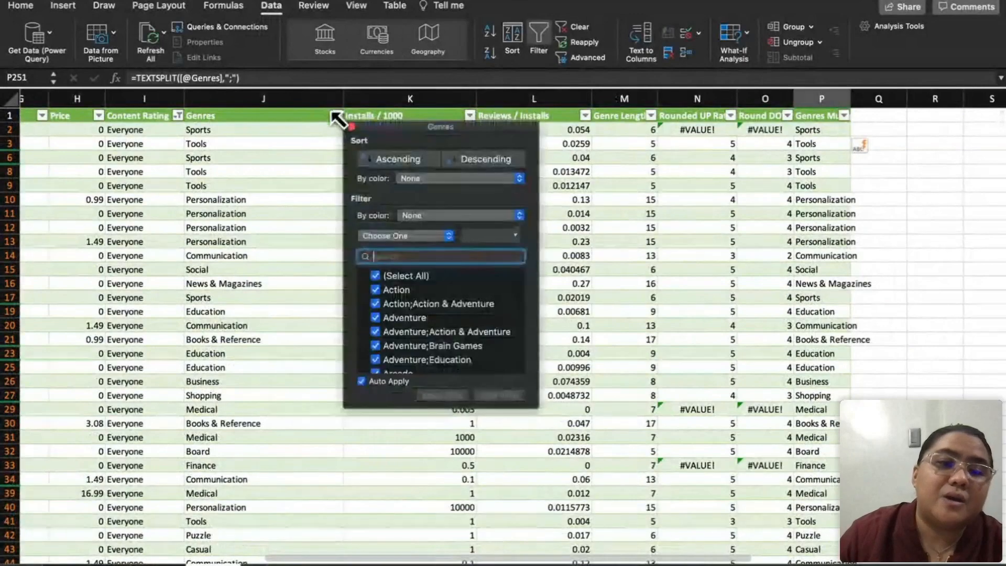
pyautogui.click(374, 276)
pyautogui.click(403, 304)
pyautogui.click(403, 303)
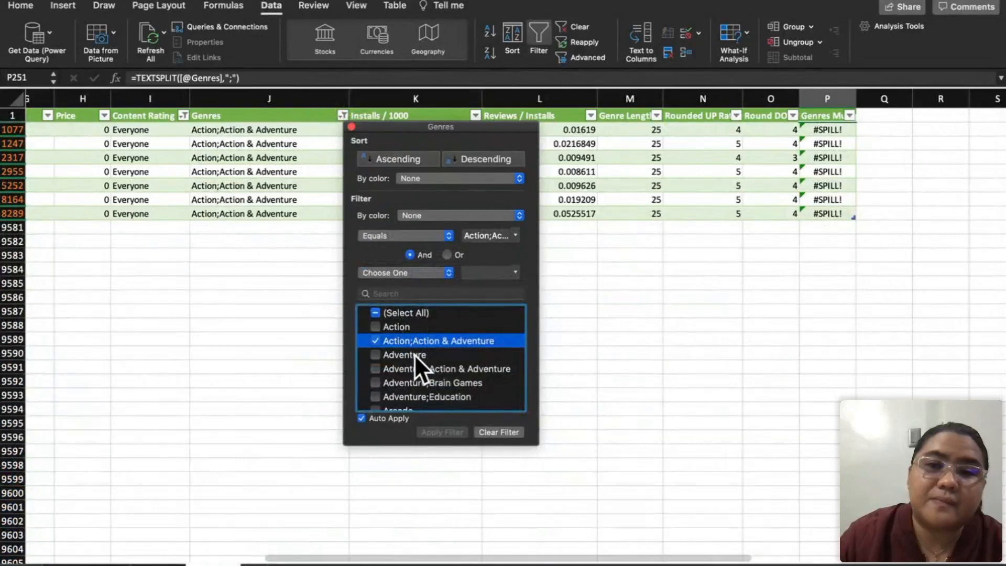
pyautogui.click(675, 298)
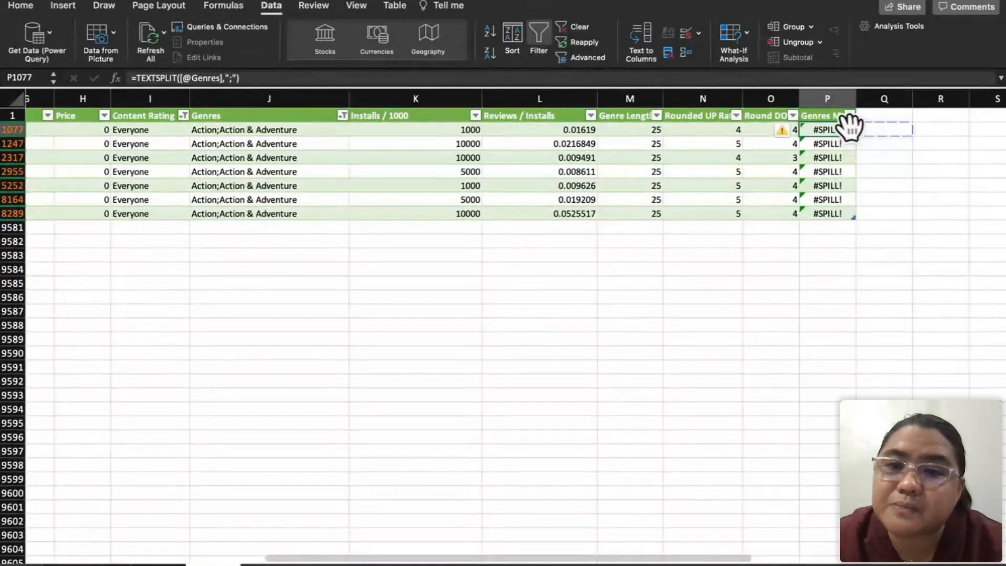
# Step: Widen the Genres Multiple column to fit its header and check the split cells of the filtered rows
pyautogui.moveTo(856, 99); pyautogui.dragTo(884, 100)
pyautogui.click(875, 168)
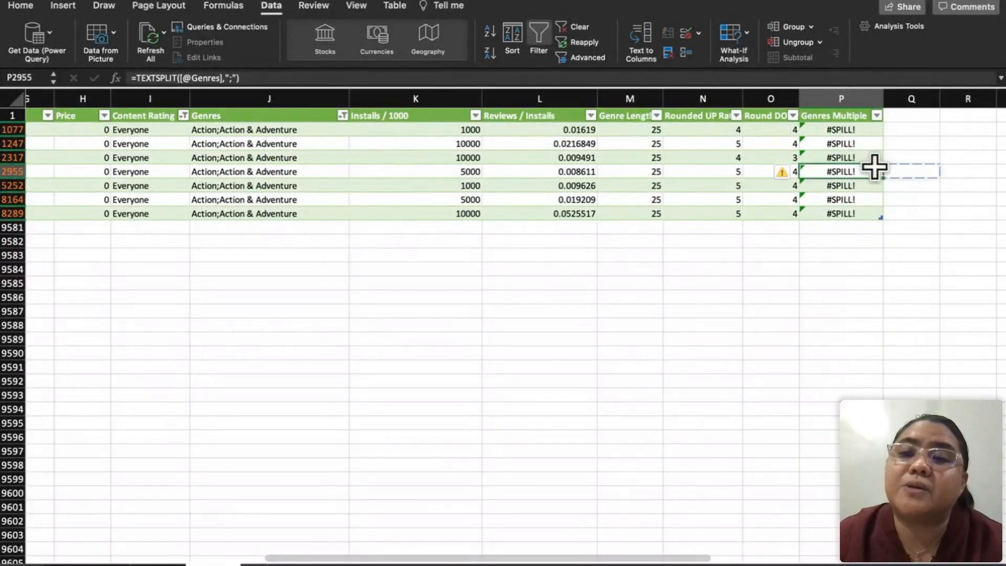
pyautogui.click(856, 132)
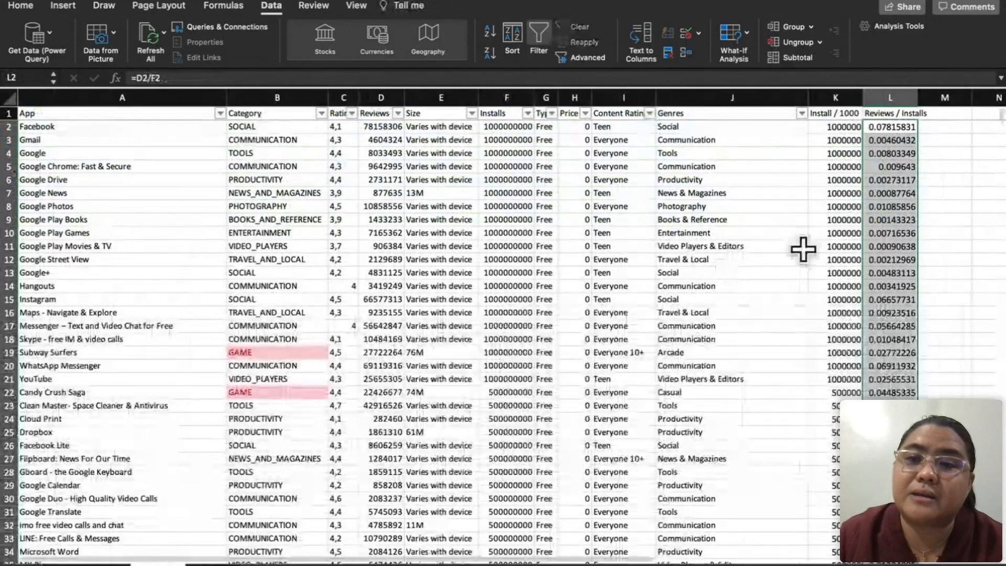
# Step: On the app sheet without table formatting, enter the header "Genres Multipe" in M1, beside Reviews / Installs
pyautogui.click(946, 113)
pyautogui.write('Review')
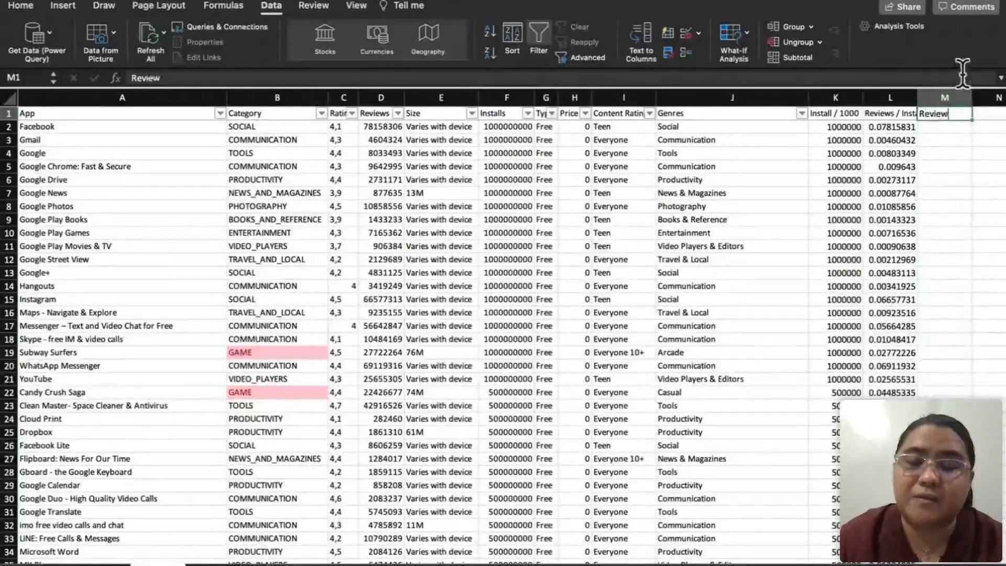
pyautogui.click(961, 100)
pyautogui.write('R')
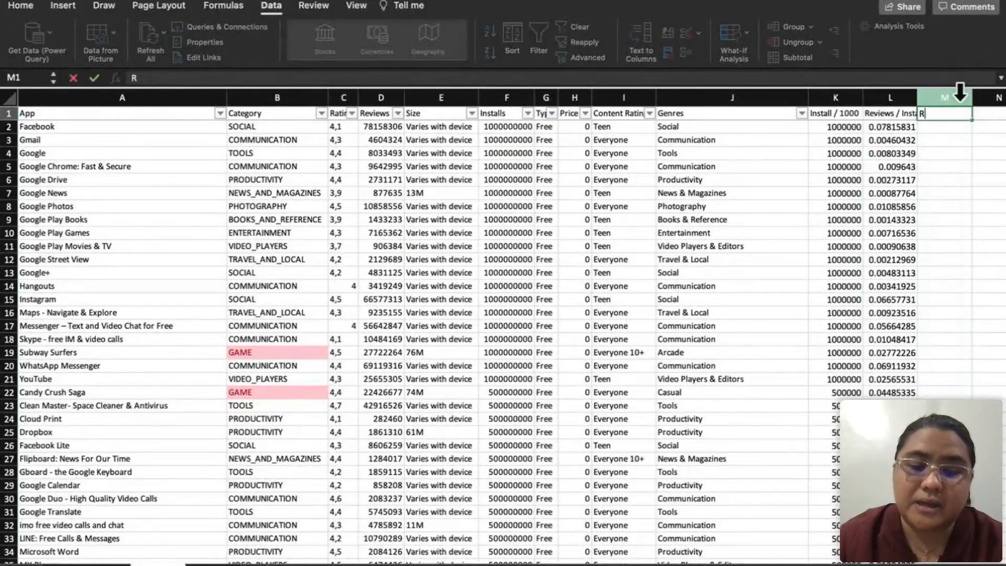
pyautogui.press('BackSpace')
pyautogui.write('Generes Multip')
pyautogui.press('Return')
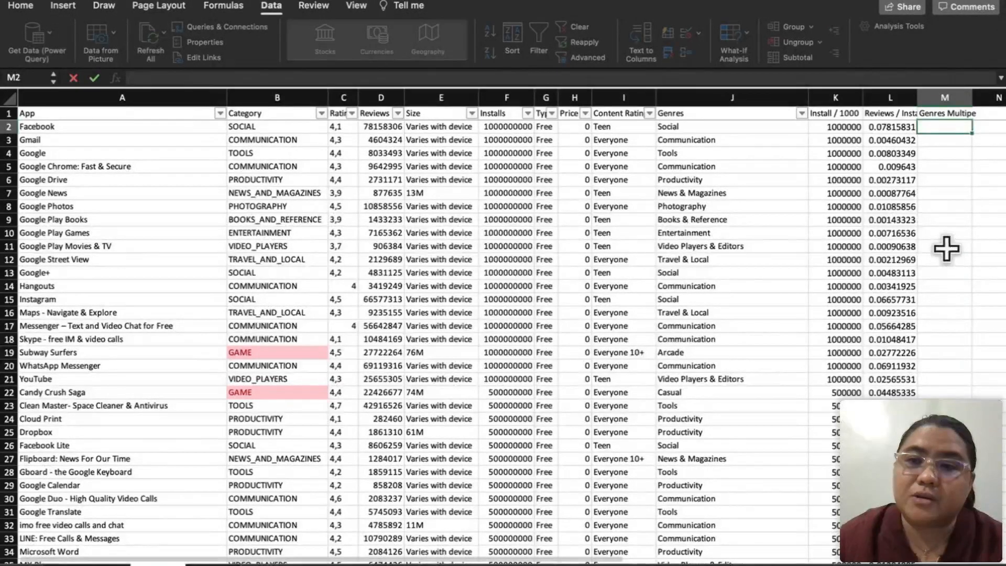
# Step: In M2, enter the formula =TEXTSPLIT(J2,";") to split the Genres text at the semicolon
pyautogui.write('=')
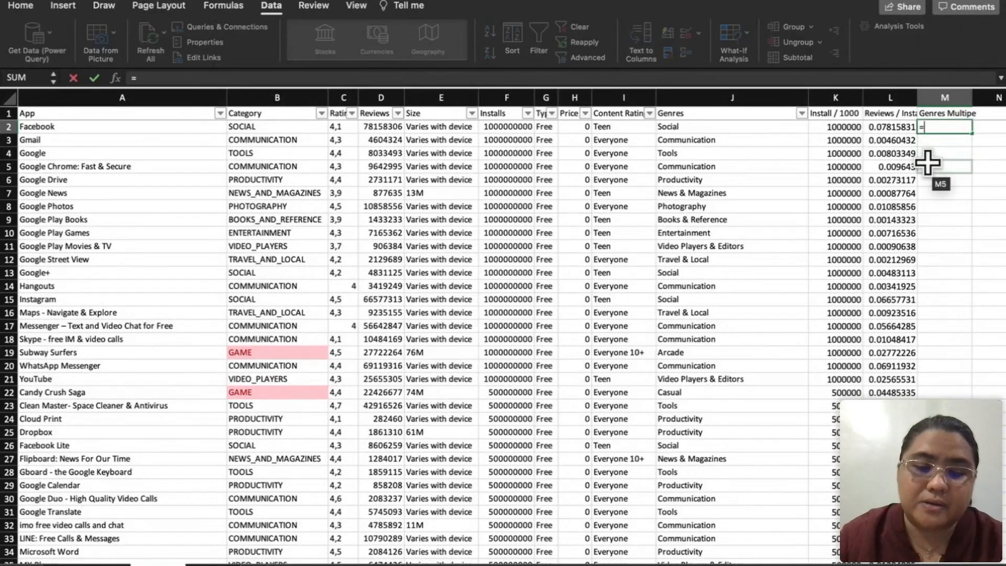
pyautogui.write('TEXT')
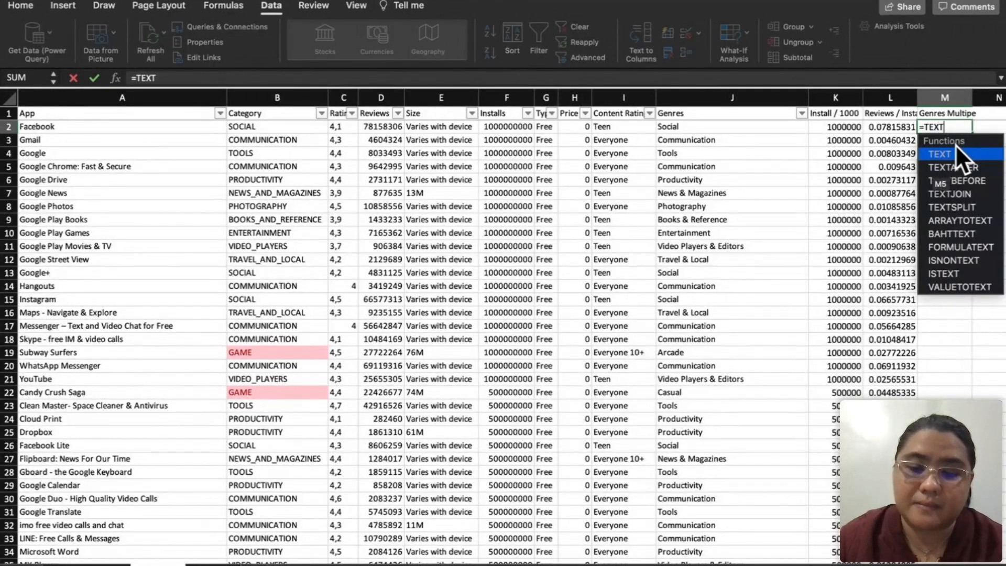
pyautogui.write('SPLIT)')
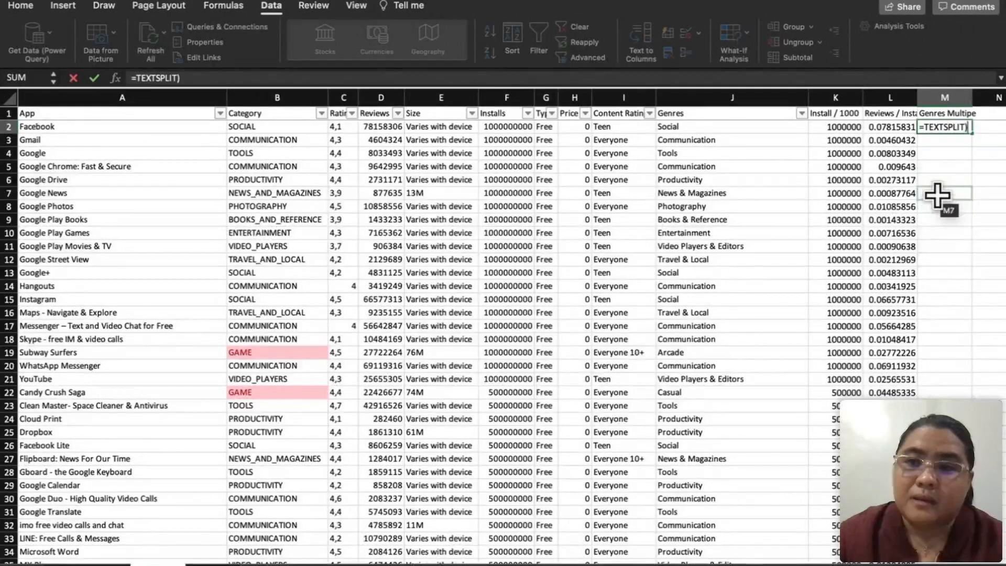
pyautogui.press('BackSpace')
pyautogui.write('(')
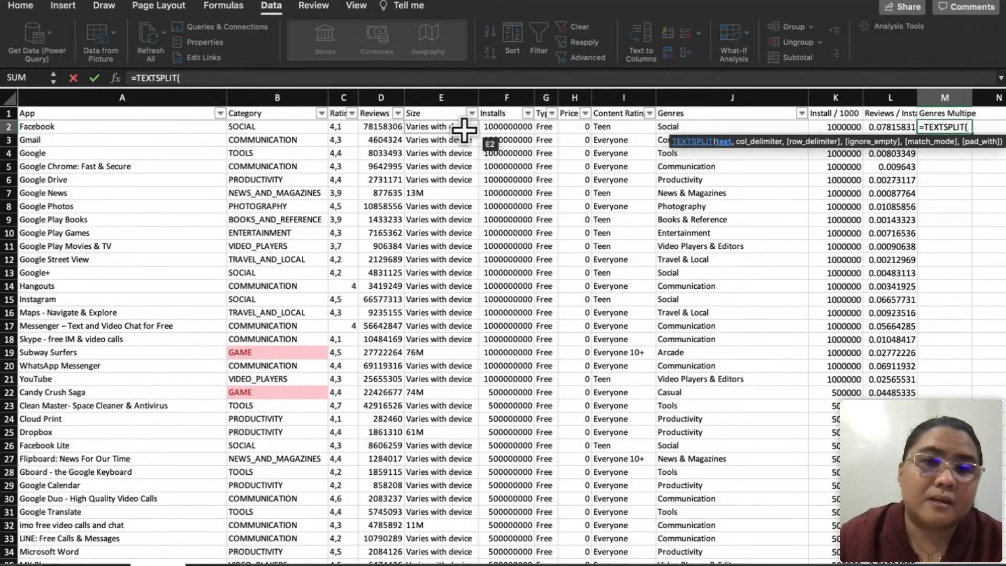
pyautogui.click(672, 127)
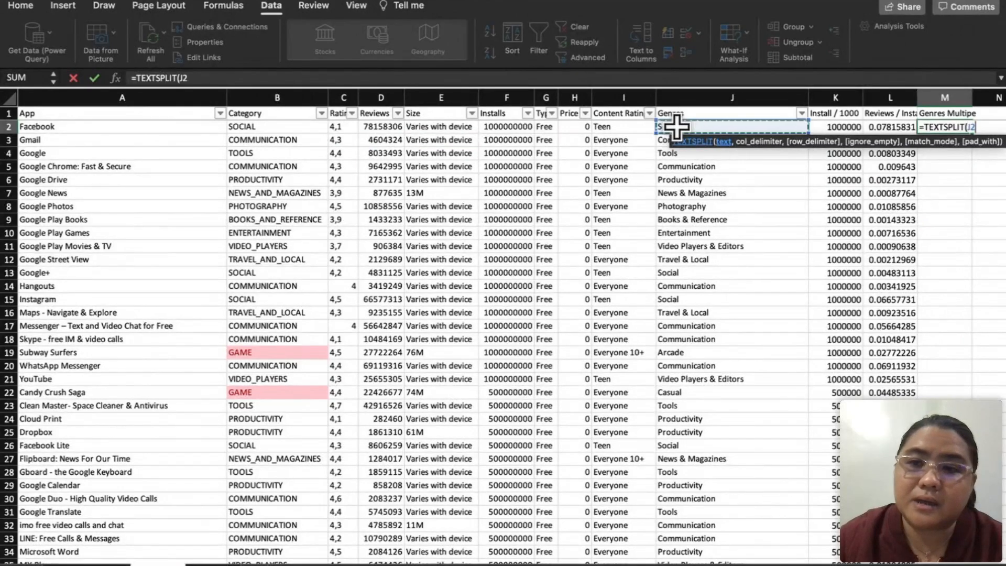
pyautogui.write(',";")')
pyautogui.press('Return')
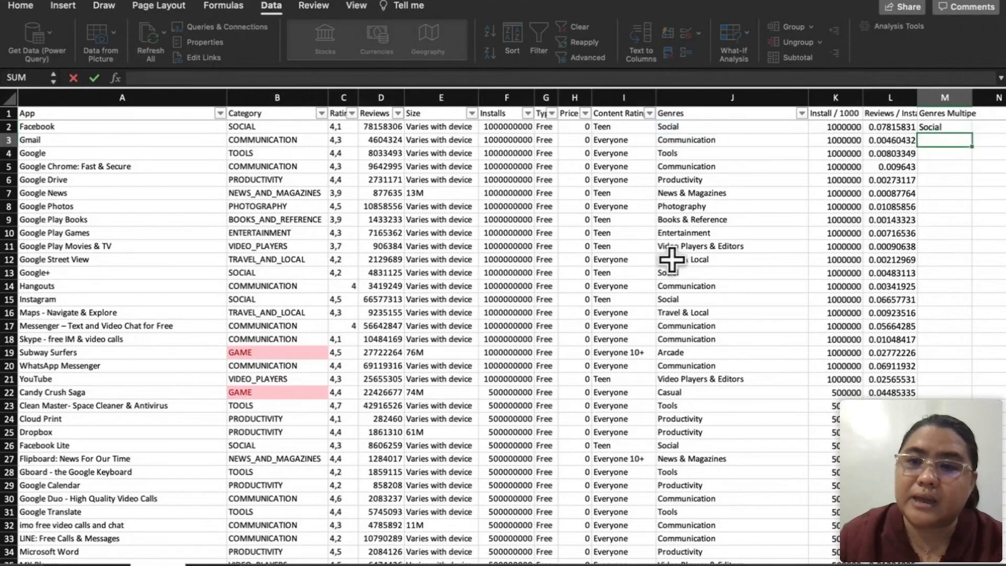
# Step: Fill the TEXTSPLIT formula from M2 down the whole Genres Multipe column
pyautogui.click(960, 128)
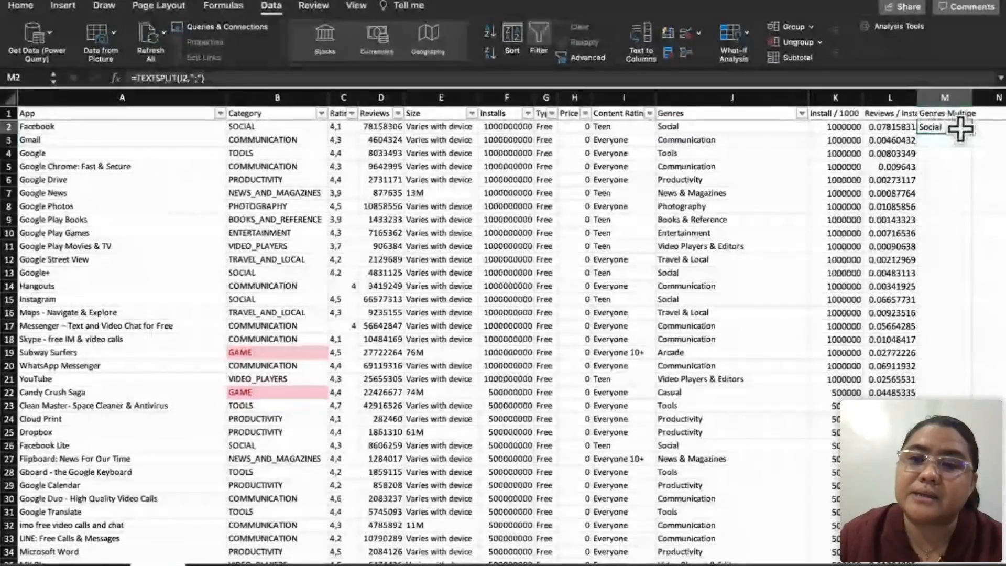
pyautogui.hscroll(5, 952, 139)
pyautogui.hscroll(1, 950, 141)
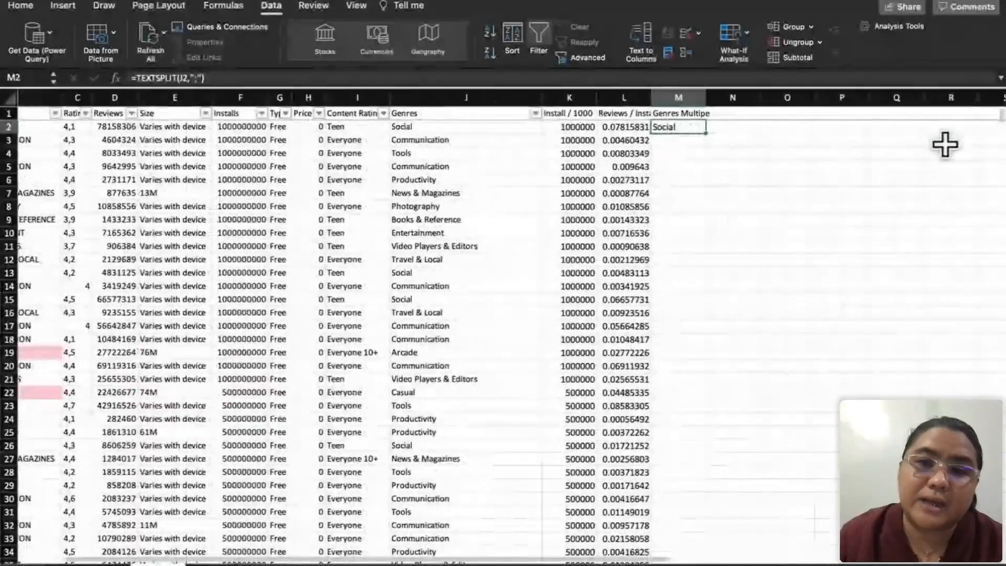
pyautogui.click(706, 138)
pyautogui.click(701, 127)
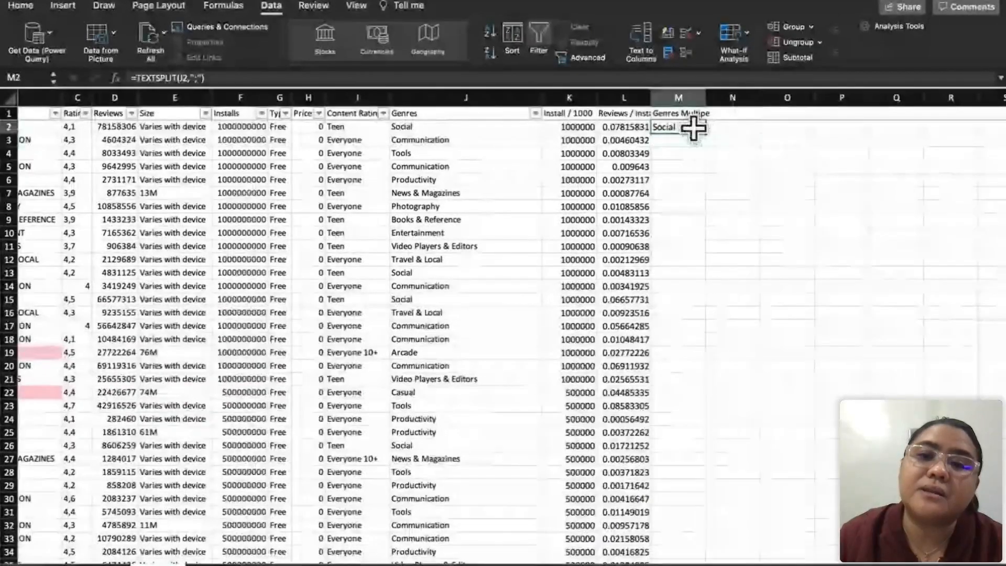
pyautogui.doubleClick(705, 133)
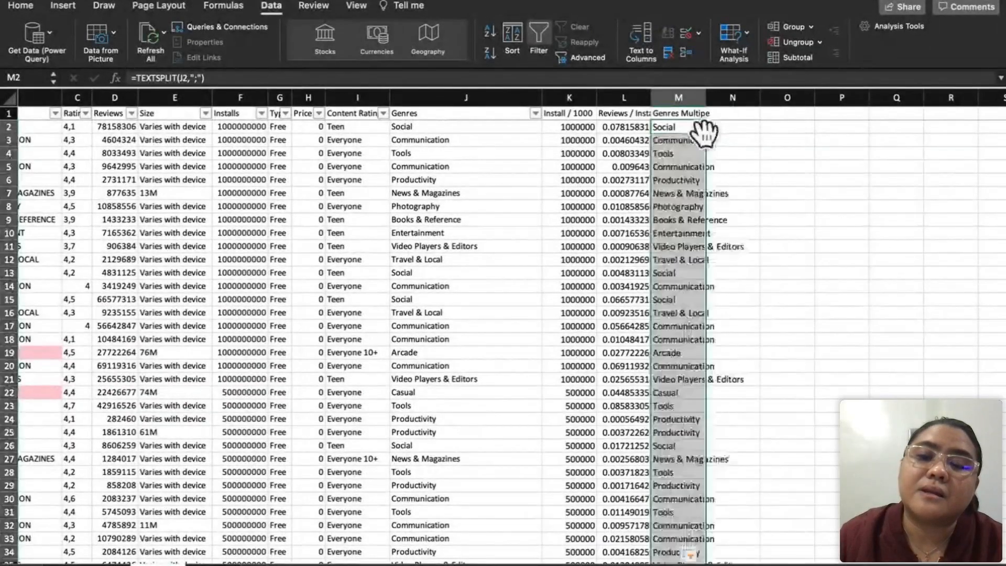
pyautogui.click(703, 181)
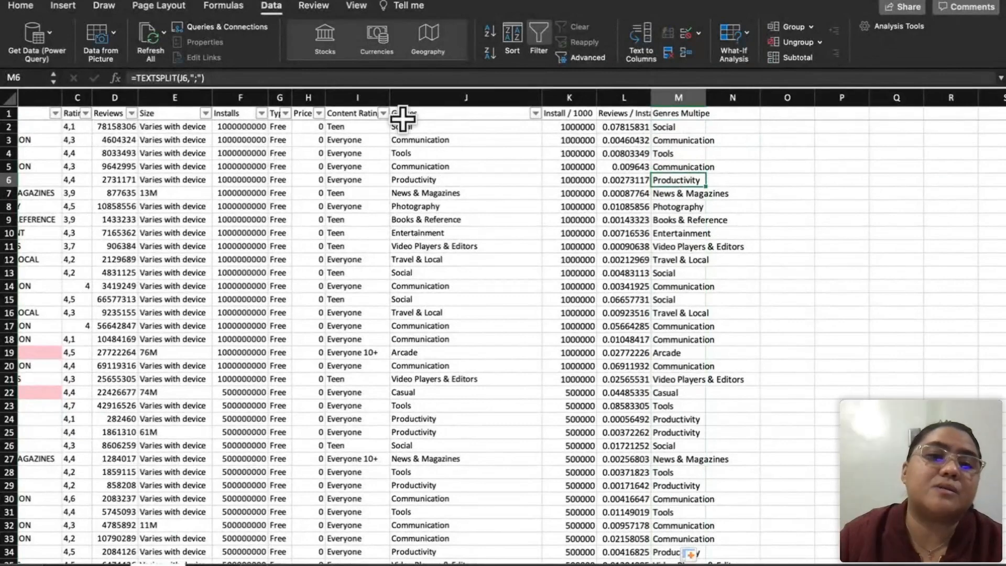
# Step: Filter the Genres column to show only the genres containing ";"
pyautogui.click(535, 114)
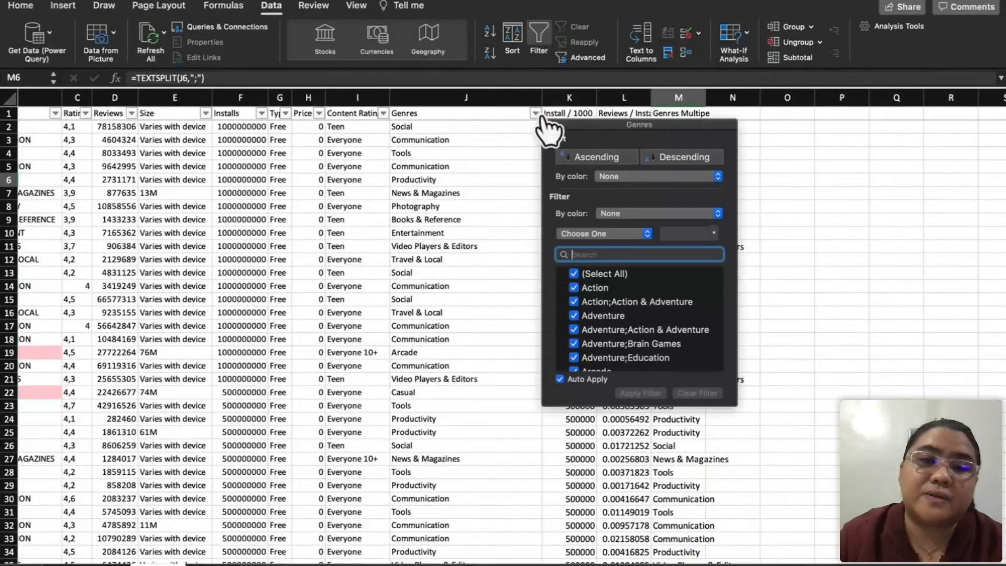
pyautogui.click(587, 273)
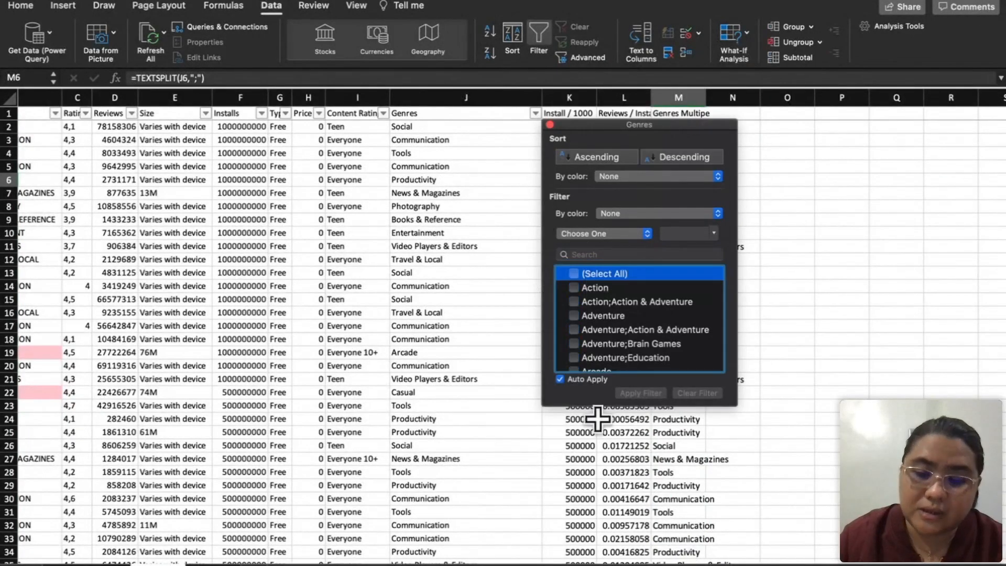
pyautogui.click(640, 254)
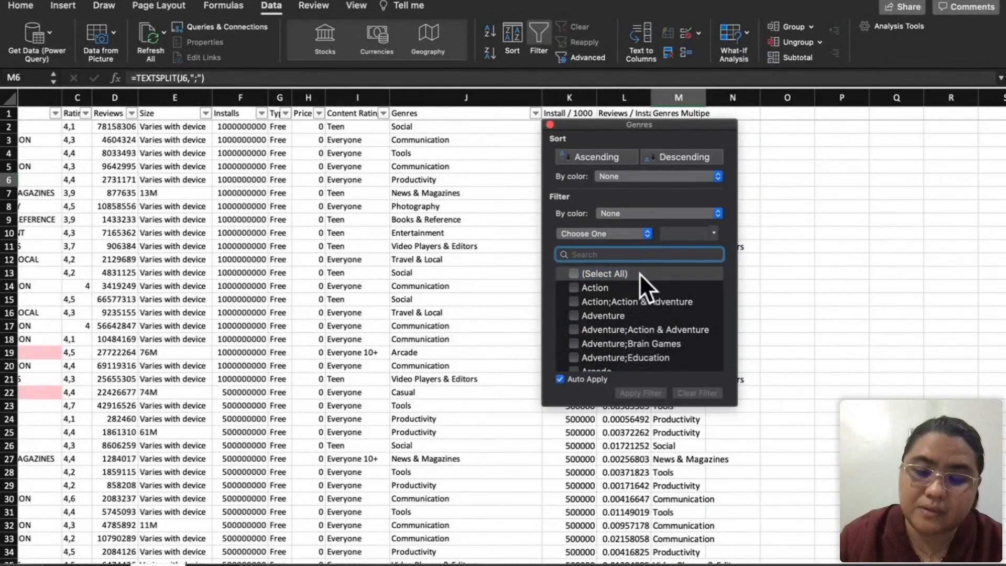
pyautogui.write(';')
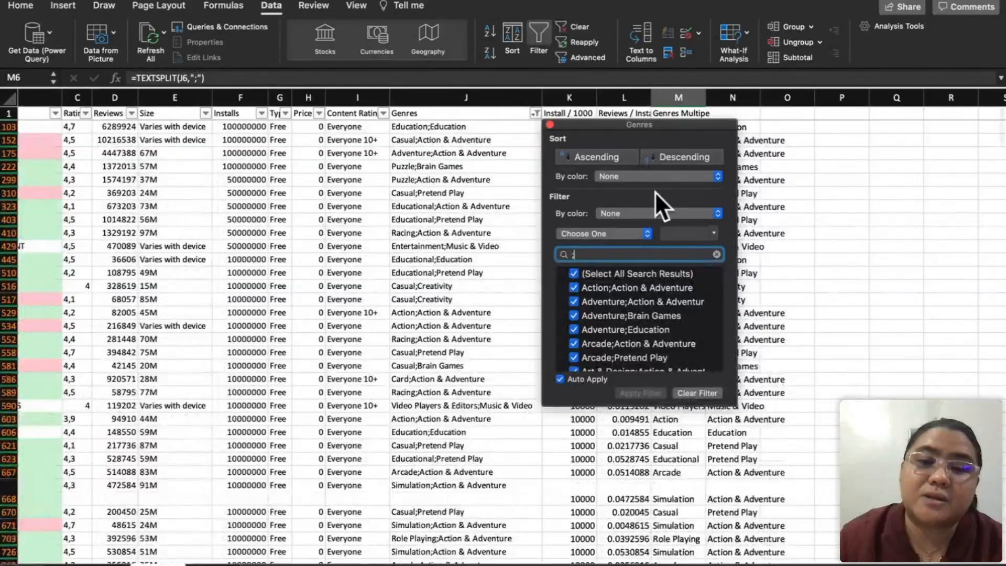
pyautogui.click(798, 297)
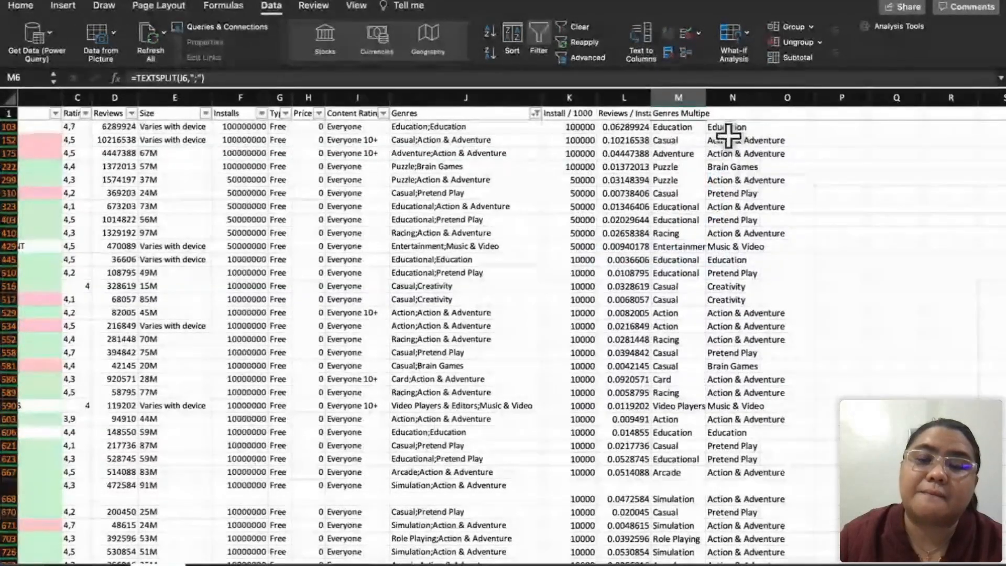
# Step: Examine how the filtered rows' genres are split across columns M and N
pyautogui.click(688, 95)
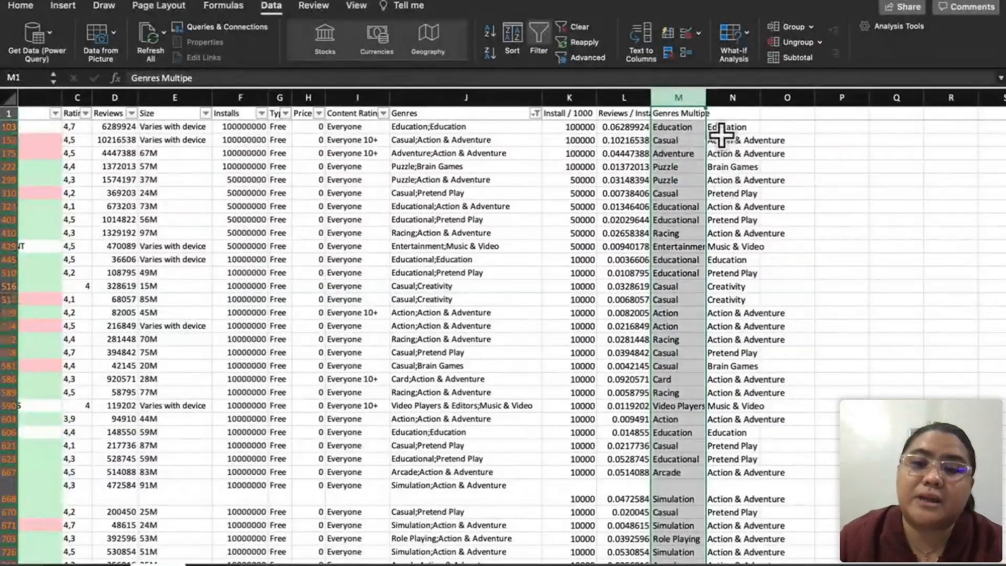
pyautogui.scroll(-5, 758, 249)
pyautogui.scroll(5, 758, 250)
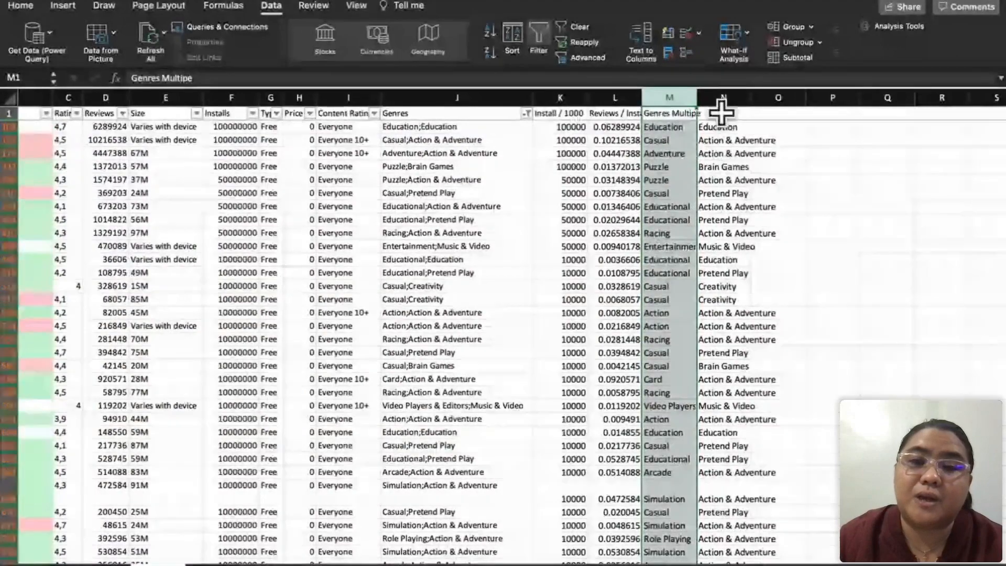
pyautogui.scroll(-15, 739, 332)
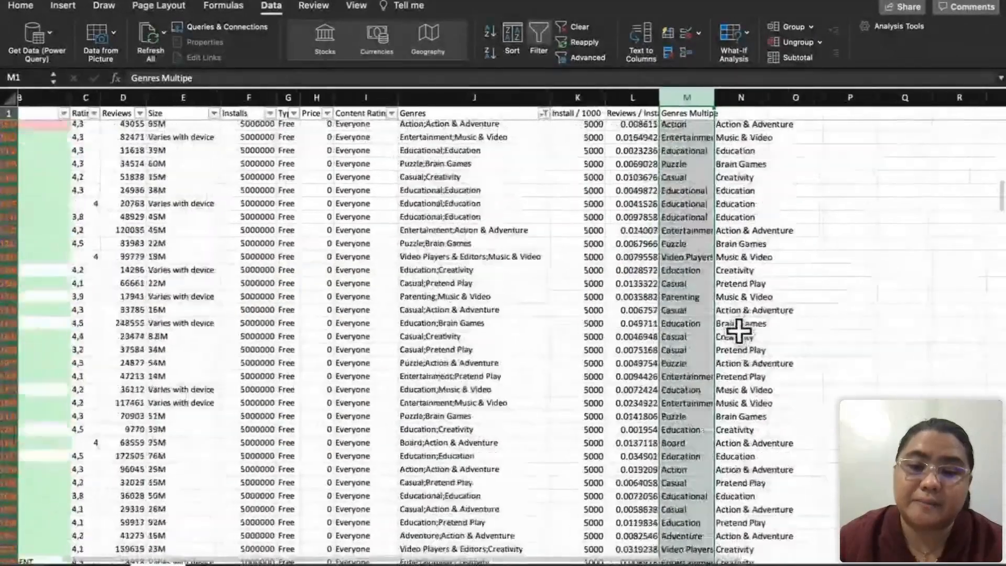
pyautogui.scroll(15, 739, 335)
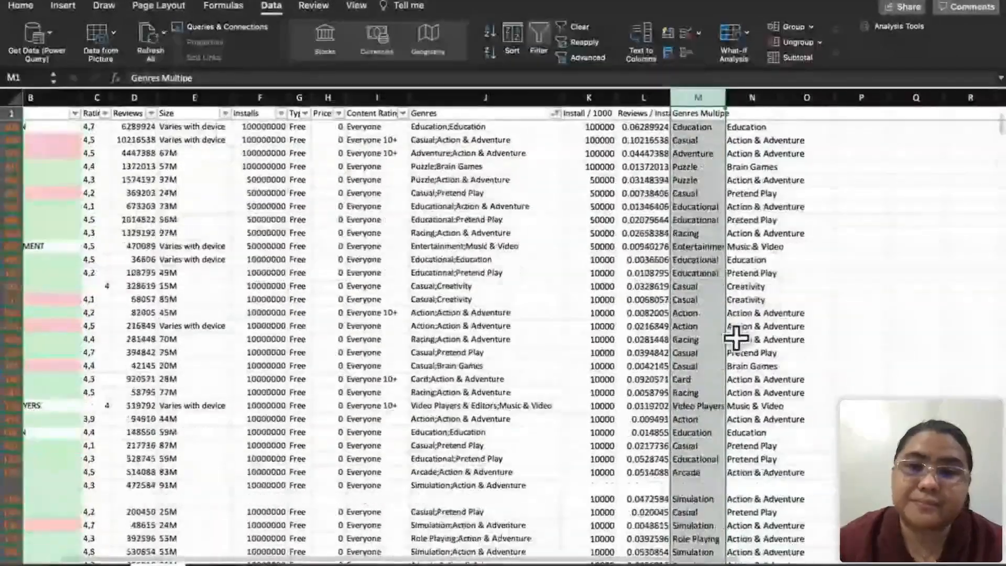
pyautogui.click(756, 272)
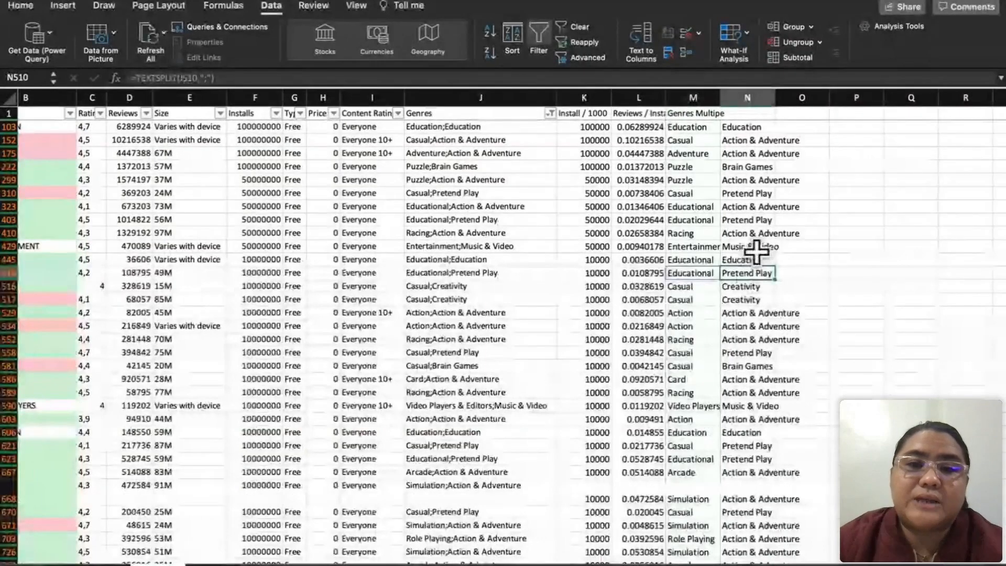